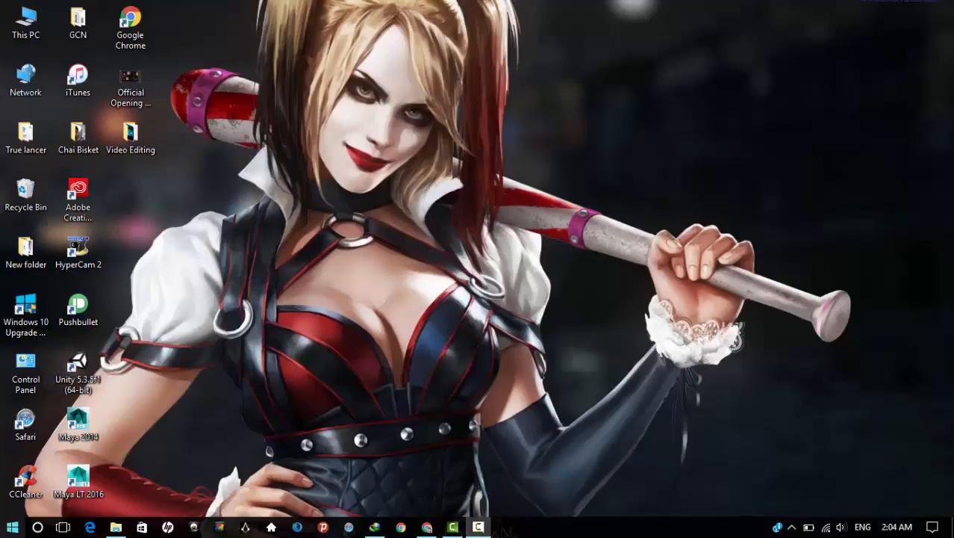
Launch Macromedia Flash 8 and create a new Flash document.
click(12, 526)
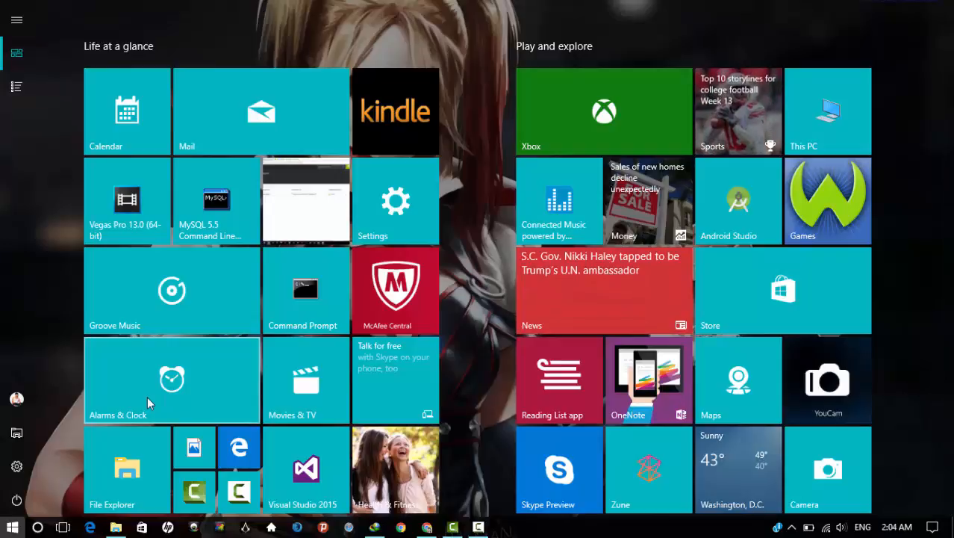
text(mac)
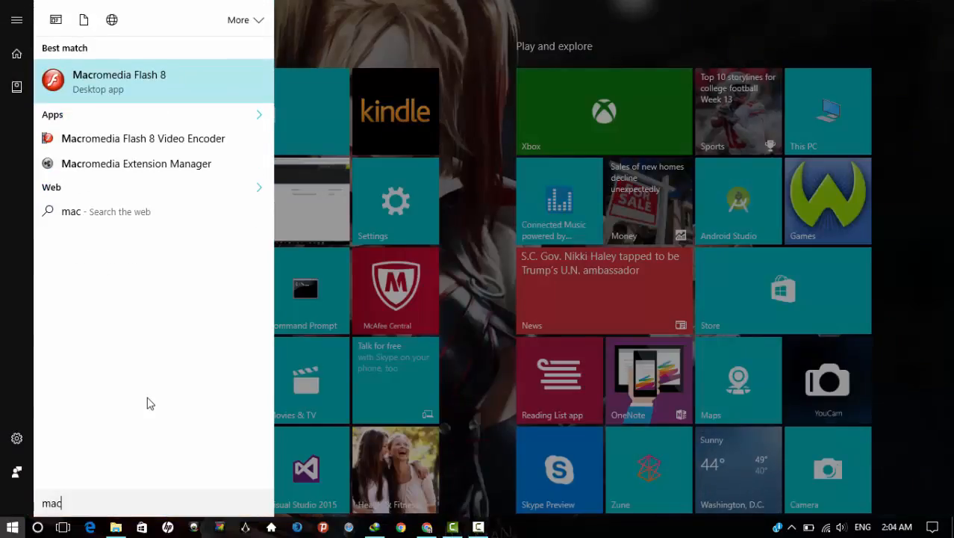
text(romedia)
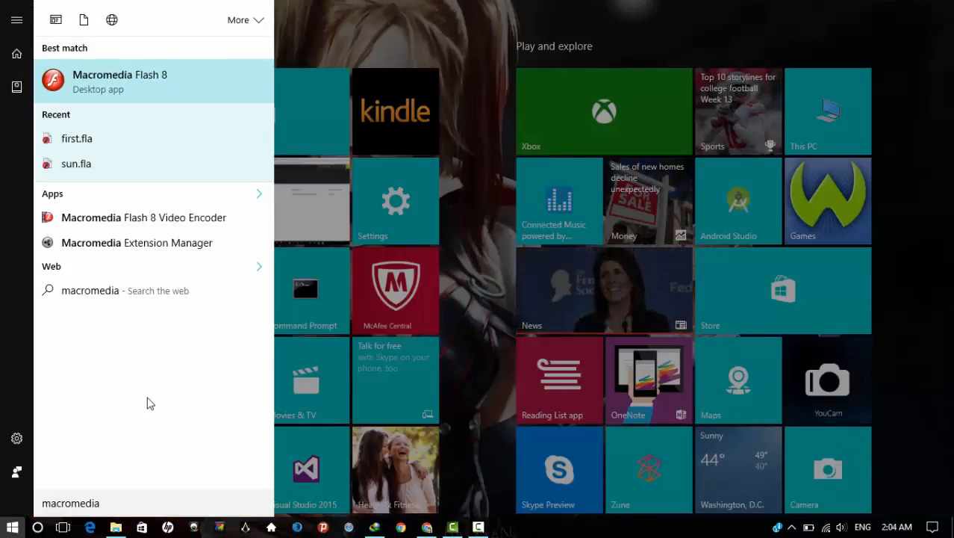
key(Return)
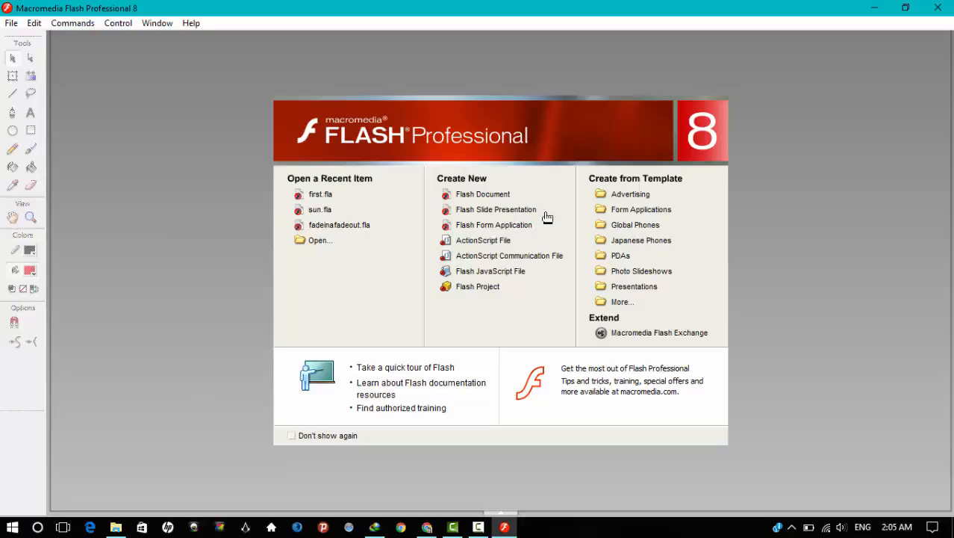
click(484, 195)
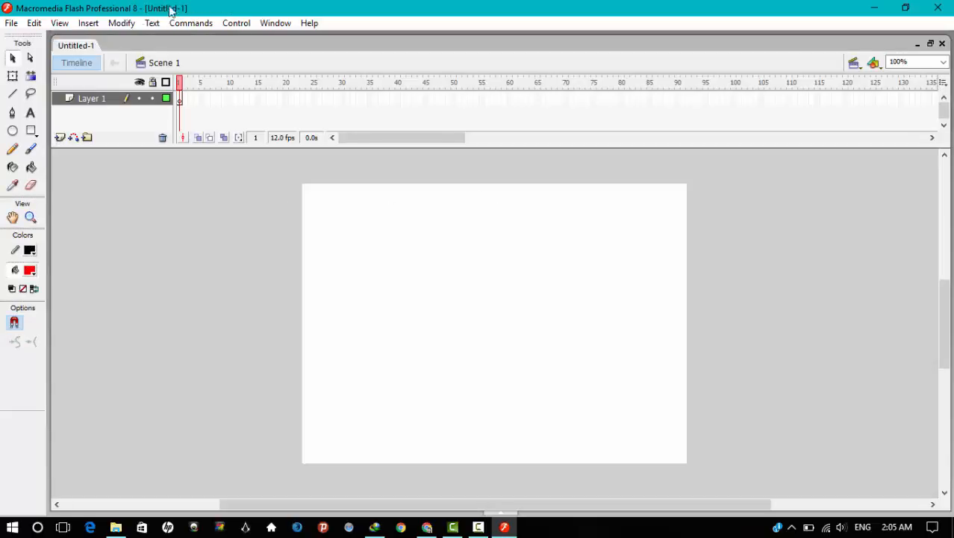
scroll(328, 219, down, 5)
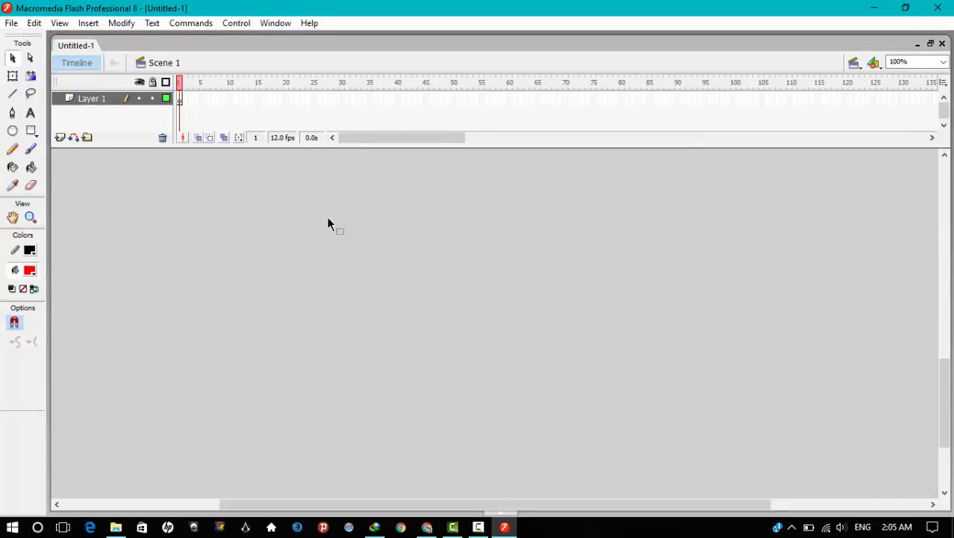
scroll(368, 261, up, 6)
scroll(328, 246, down, 5)
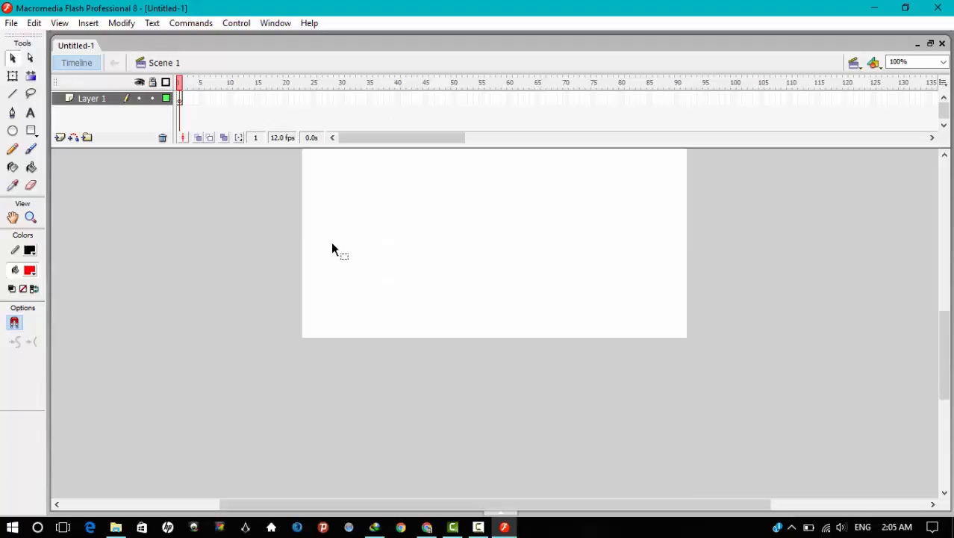
scroll(334, 248, up, 4)
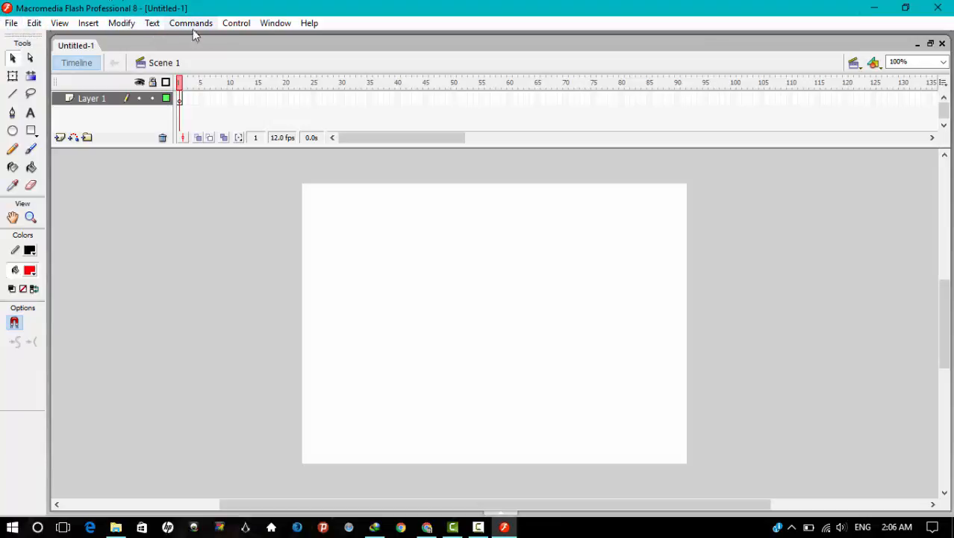
Look through the available commands for files, modifying, text, saved commands, playback control, windows and help.
click(310, 24)
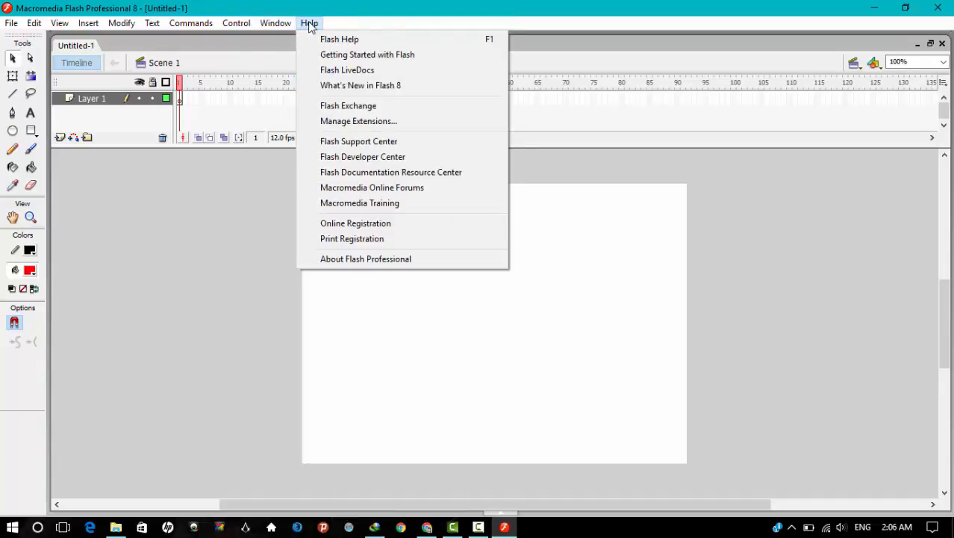
click(262, 296)
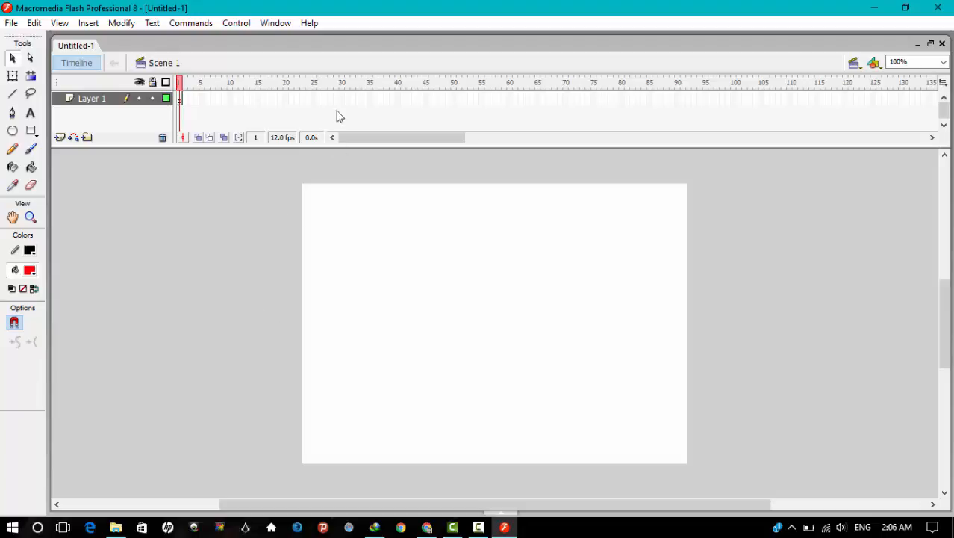
click(309, 23)
click(274, 24)
click(274, 24)
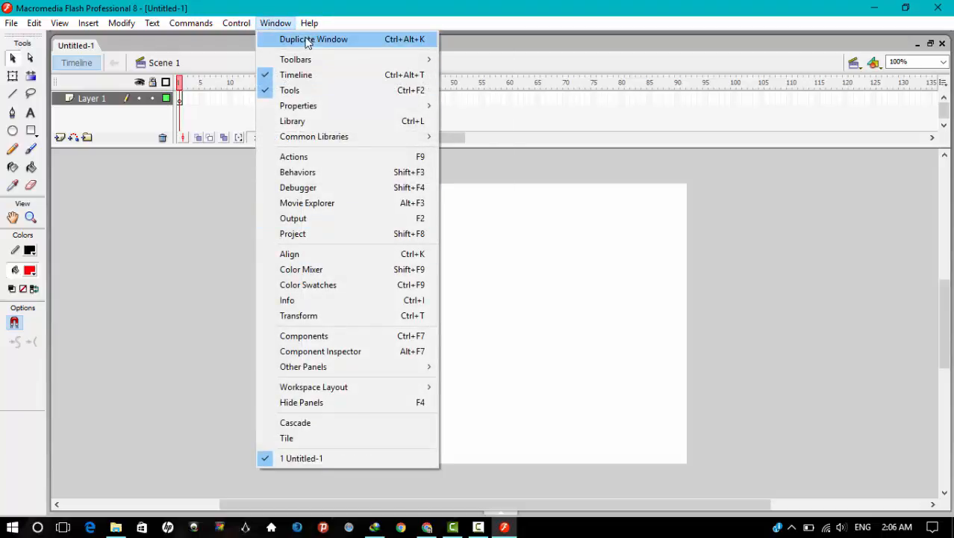
click(269, 24)
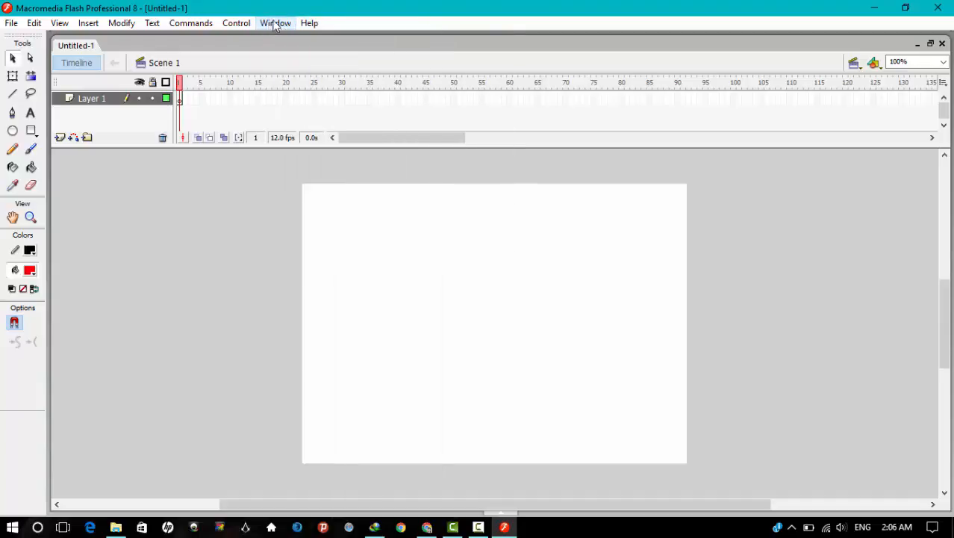
click(271, 24)
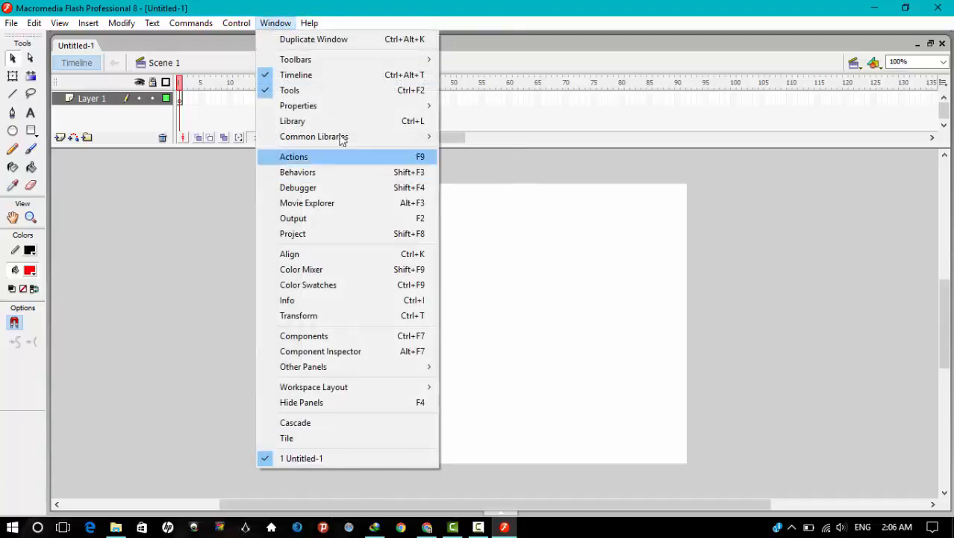
mouse_move(250, 35)
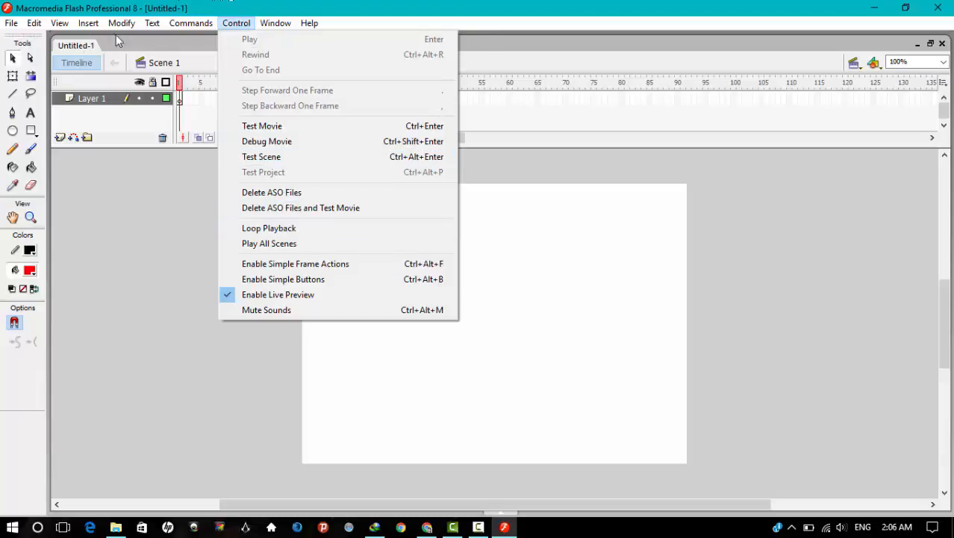
mouse_move(12, 23)
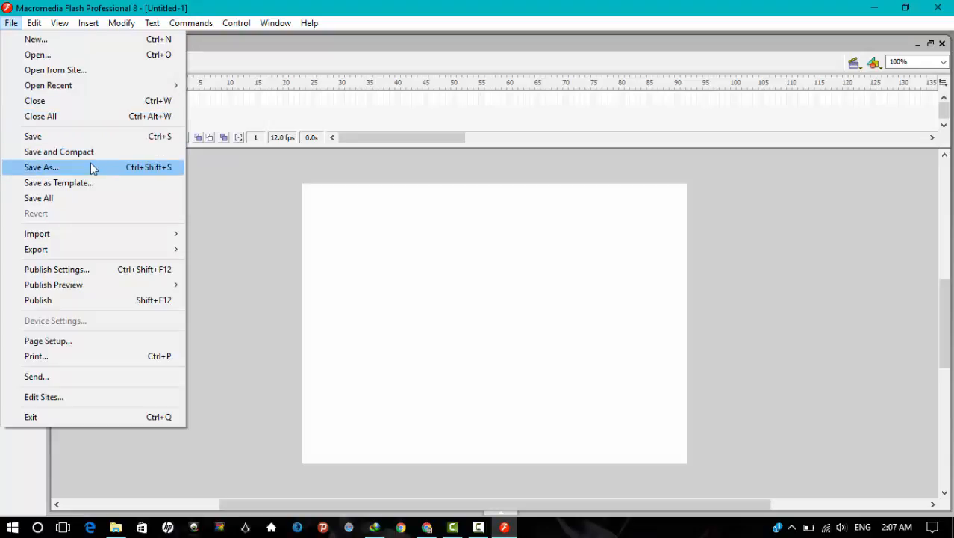
mouse_move(144, 239)
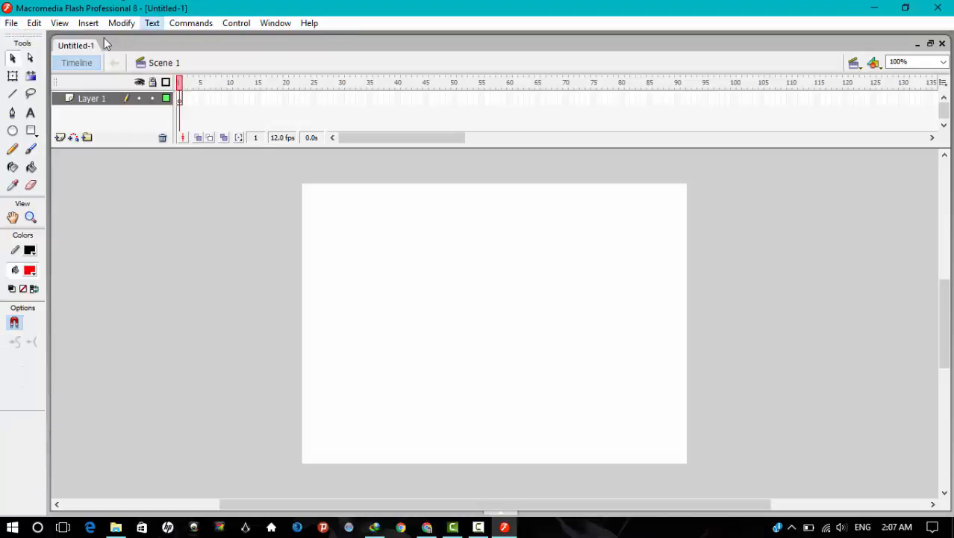
mouse_move(117, 25)
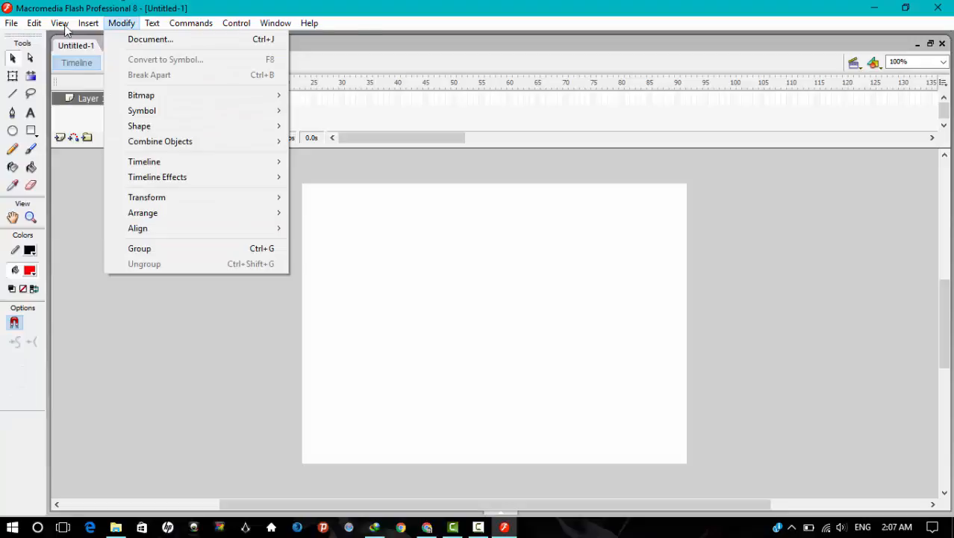
mouse_move(64, 26)
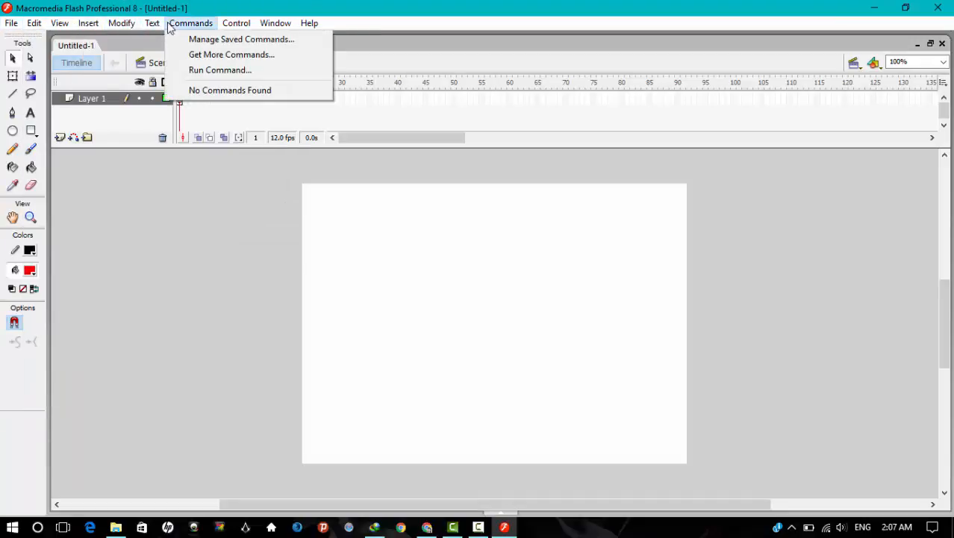
mouse_move(150, 28)
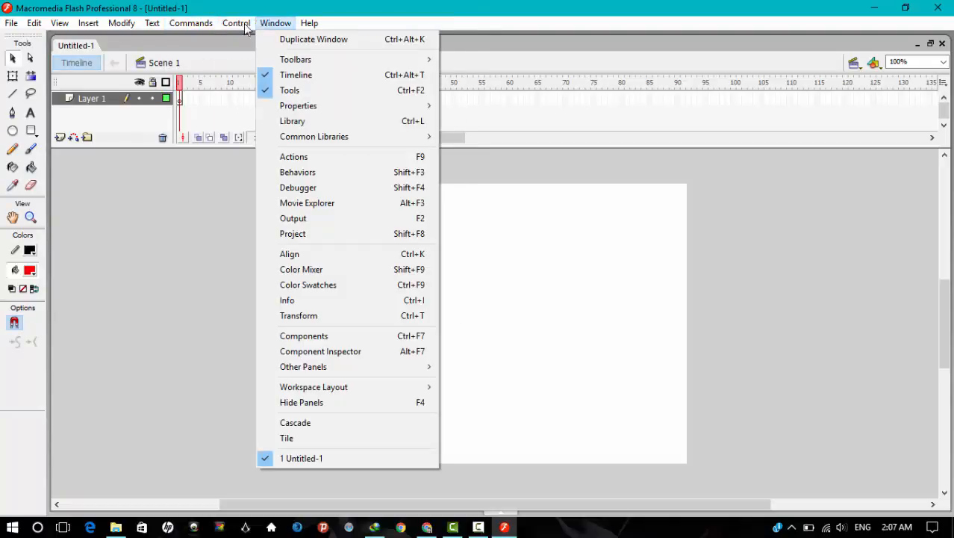
mouse_move(236, 28)
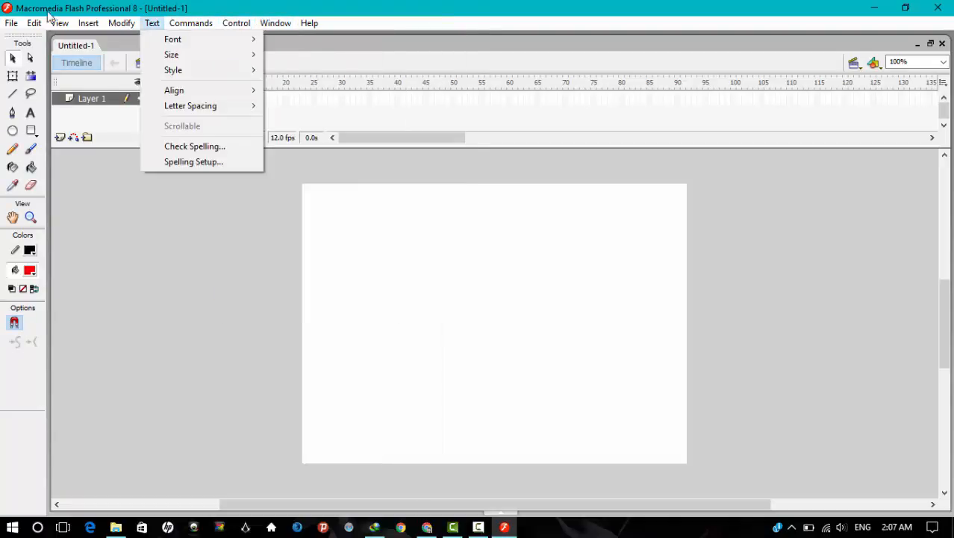
View the keyboard shortcut settings for the Drawing Menu Commands and leave them without making changes.
mouse_move(35, 25)
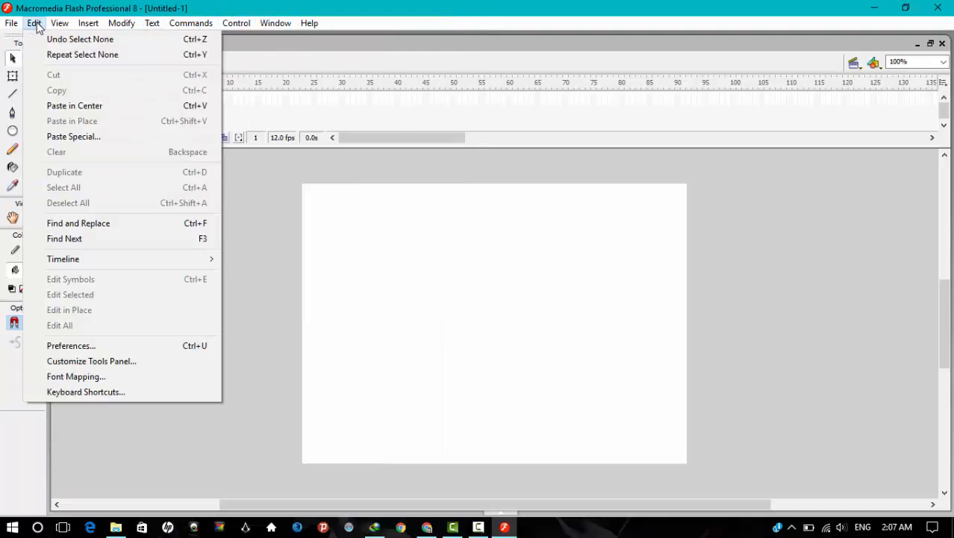
click(119, 392)
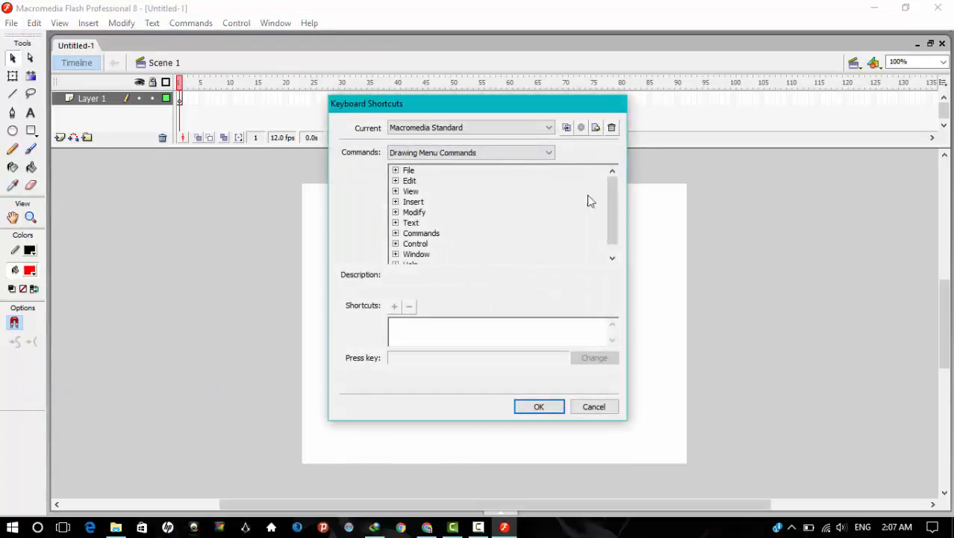
scroll(439, 235, down, 1)
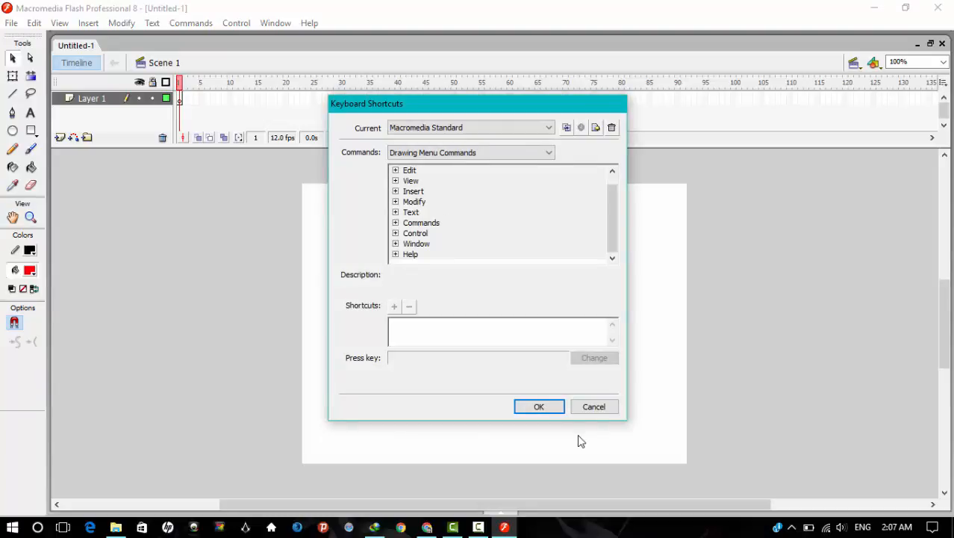
click(595, 407)
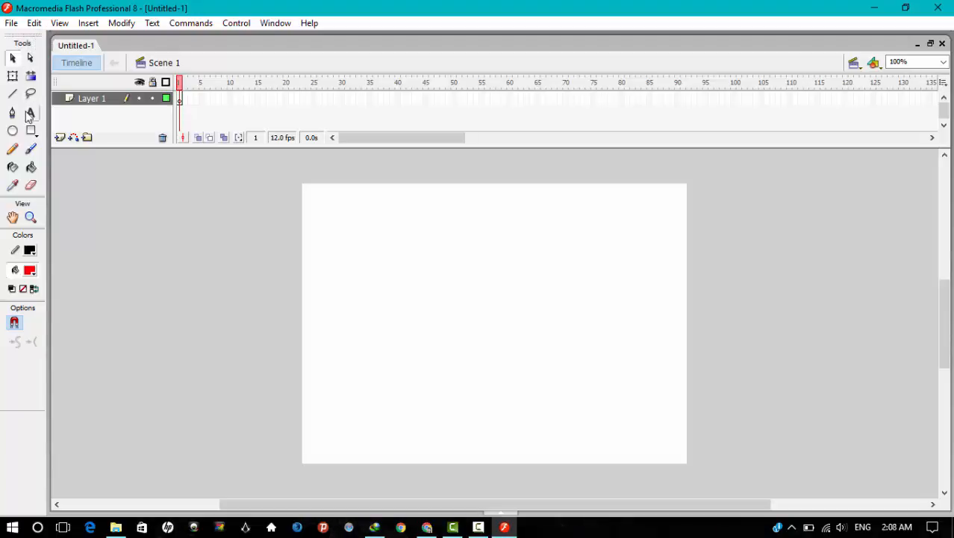
Draw a red oval with a black outline in the upper-left part of the stage and select its fill and outline.
click(13, 133)
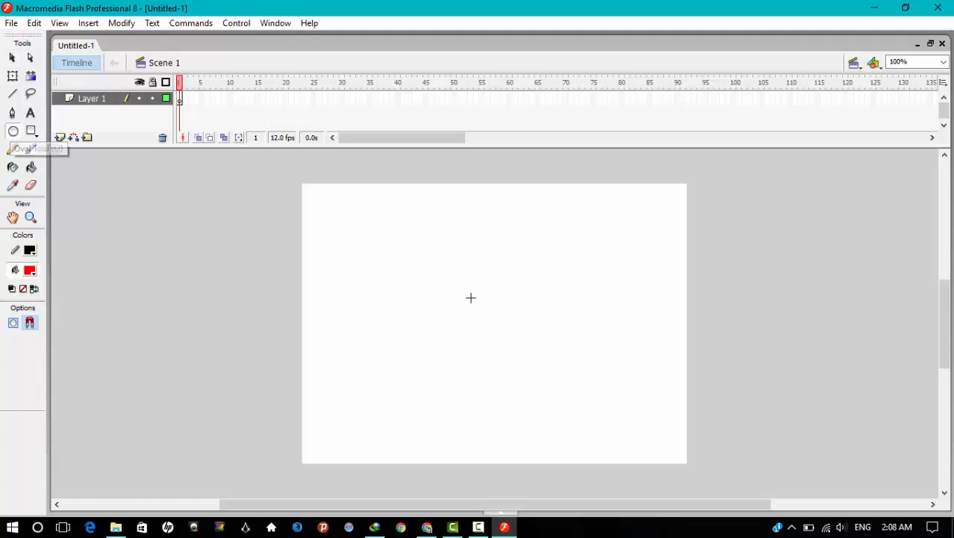
mouse_move(353, 214)
mouse_down()
mouse_move(427, 274)
mouse_move(439, 318)
mouse_up()
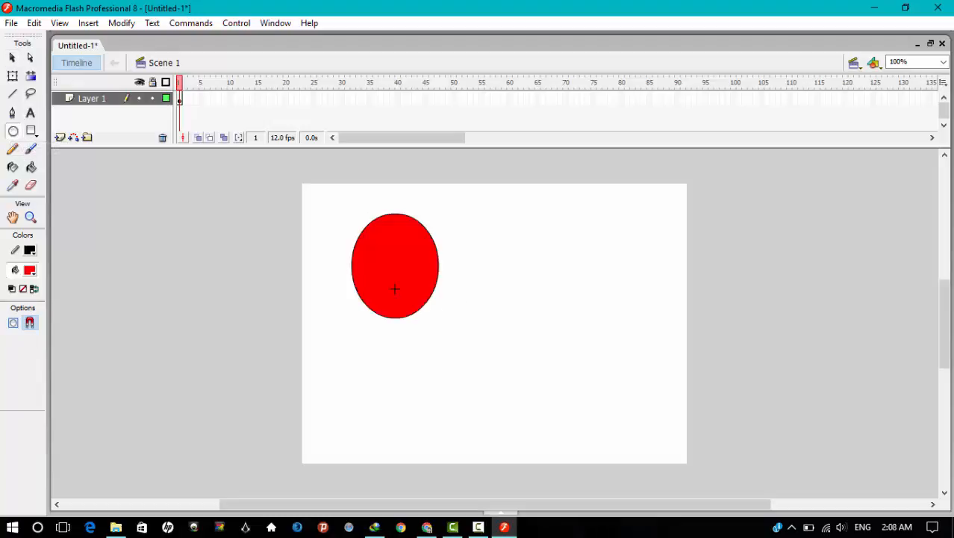
click(12, 58)
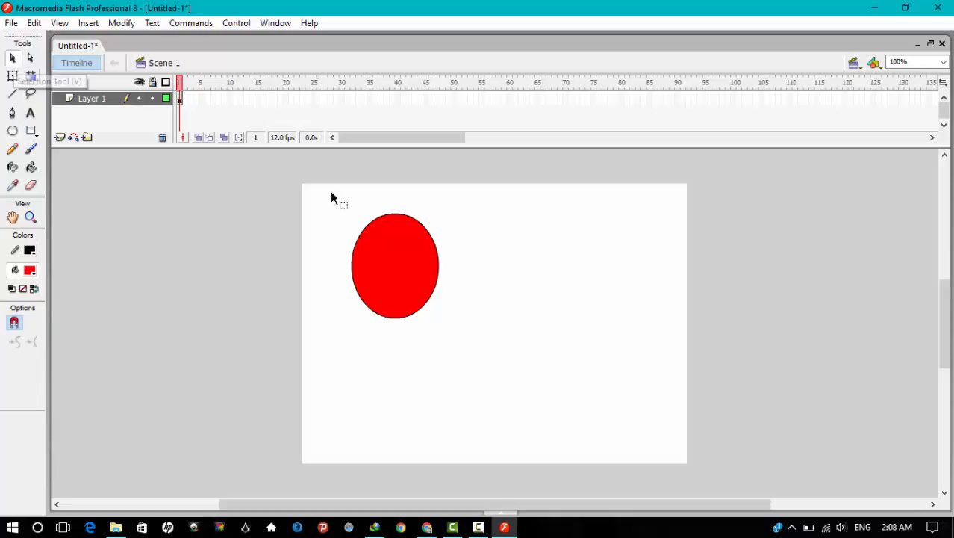
drag(339, 197, 453, 340)
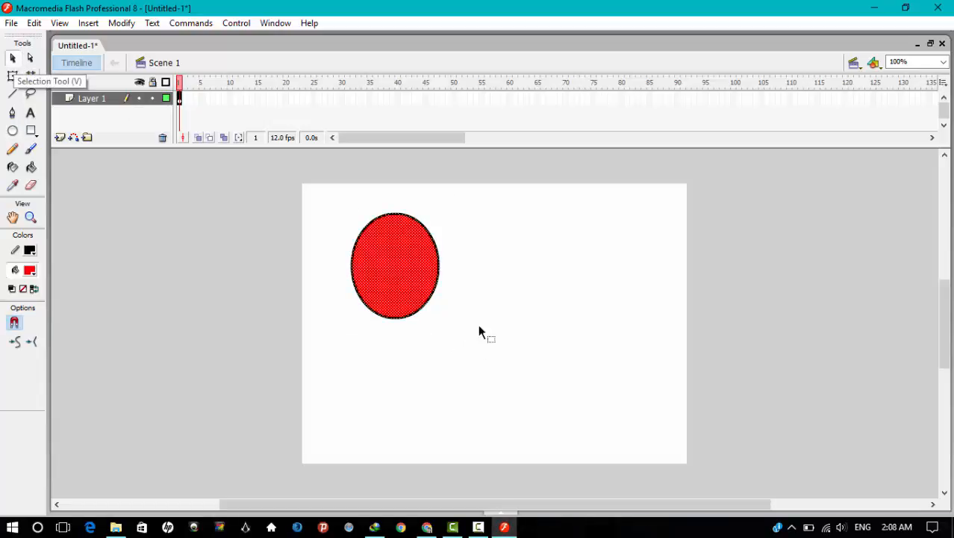
Try to reshape the oval's lower edge by pulling its anchor points and curve handle with the Subselection tool, and undo the distortion.
click(31, 59)
drag(337, 212, 458, 339)
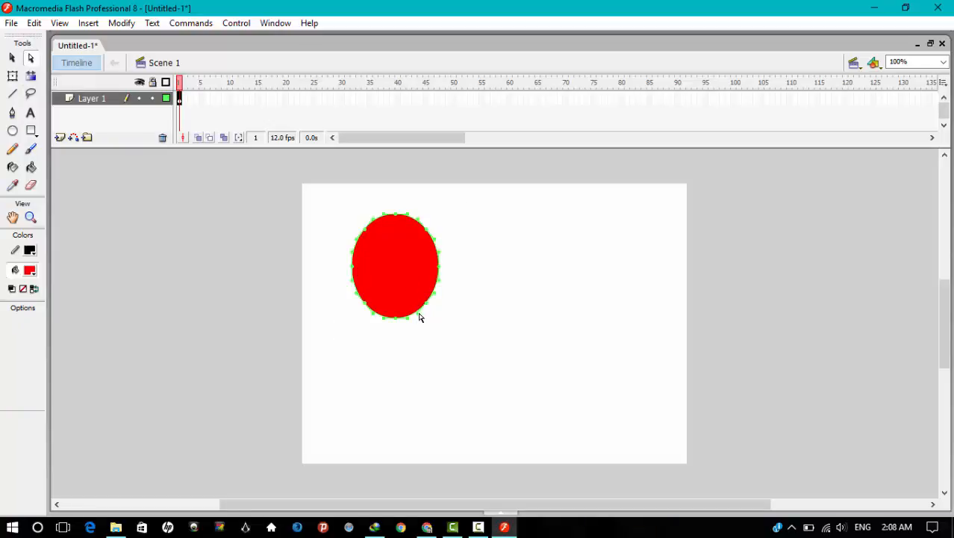
drag(418, 312, 468, 376)
drag(396, 315, 380, 352)
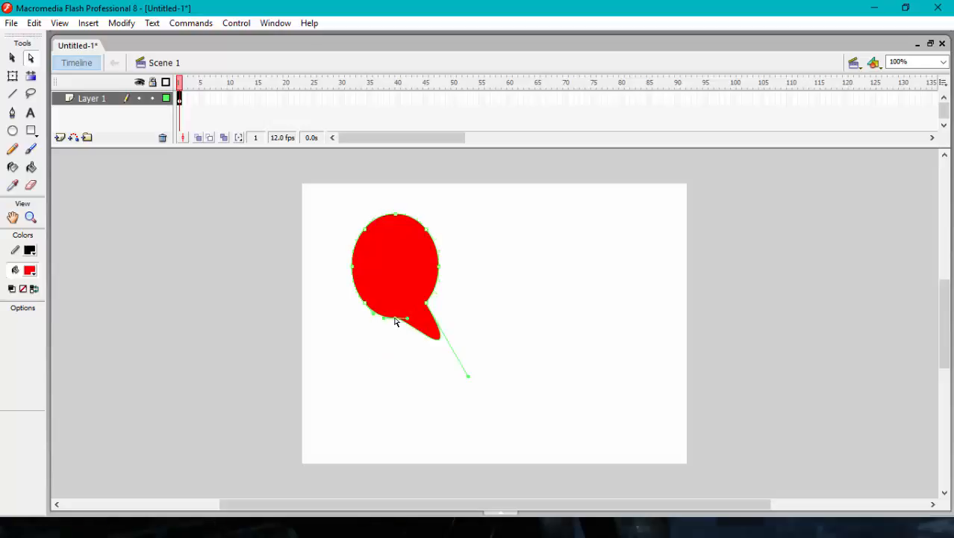
drag(396, 315, 396, 354)
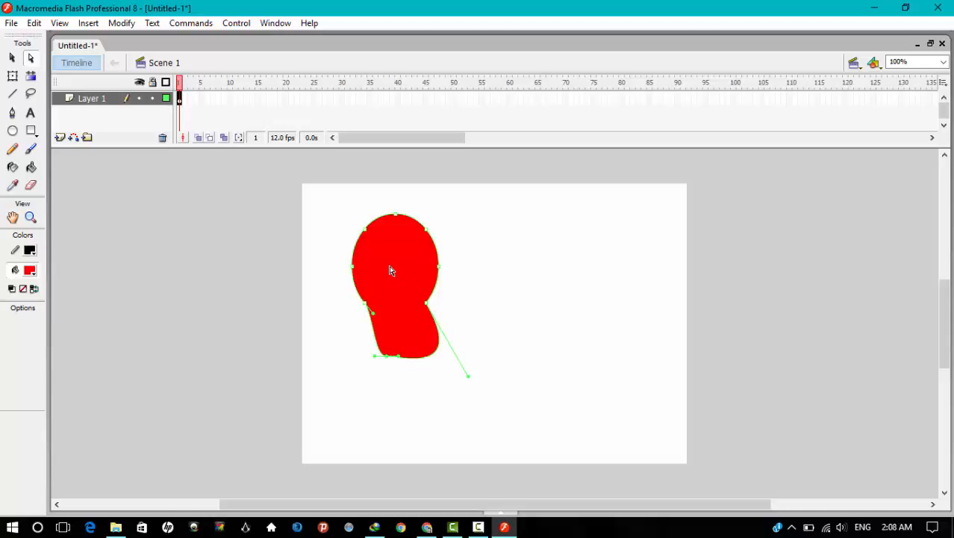
key(ctrl+z)
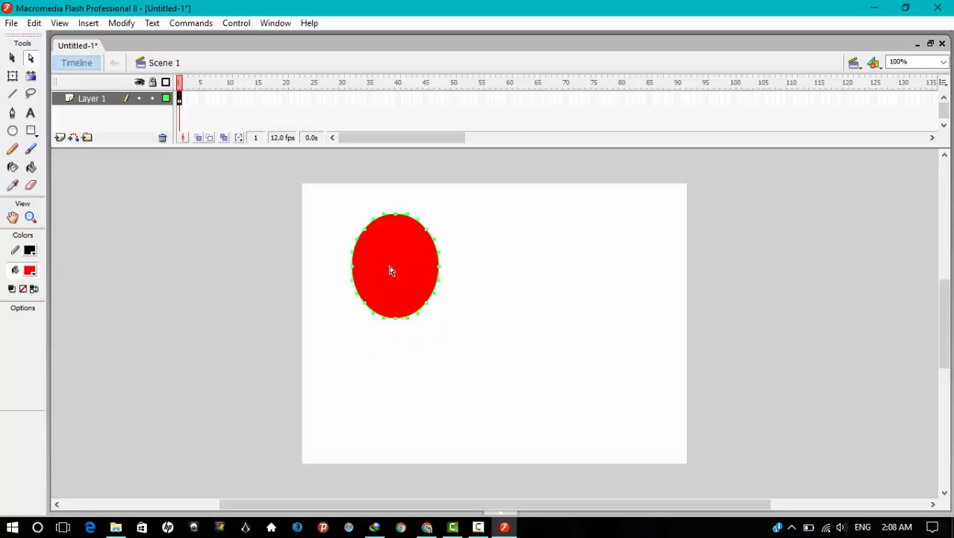
Select the whole oval with Free Transform, flip it horizontally across its right edge and widen it slightly into a nearly round shape.
click(14, 77)
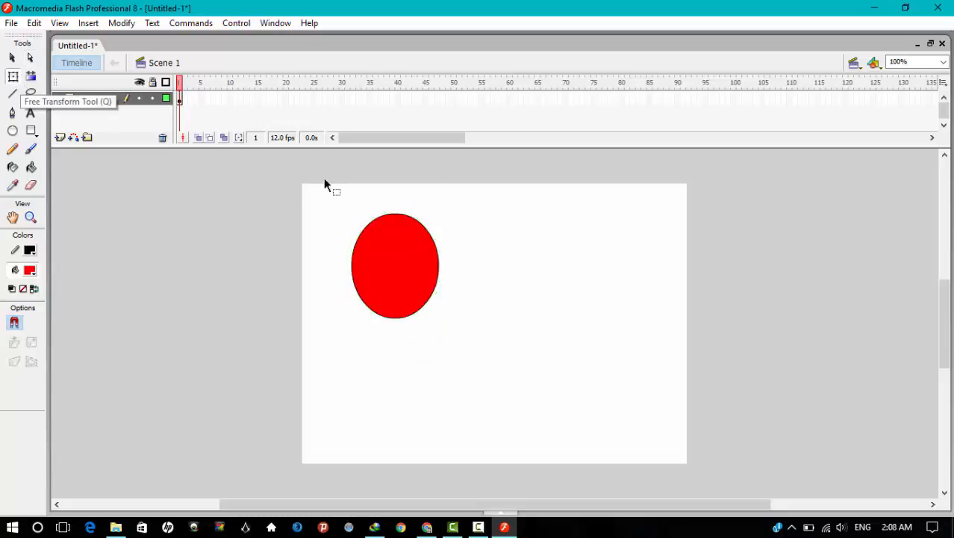
drag(325, 180, 478, 413)
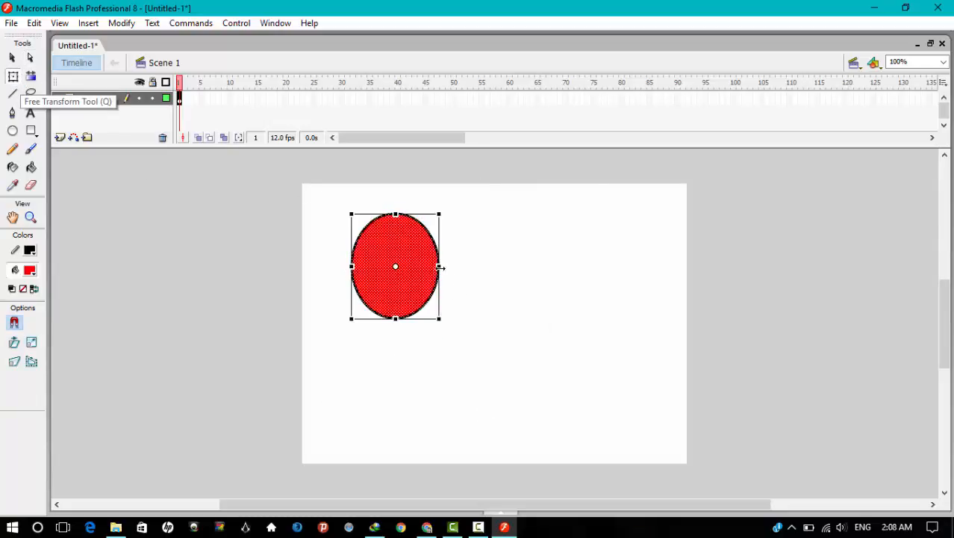
drag(352, 267, 540, 277)
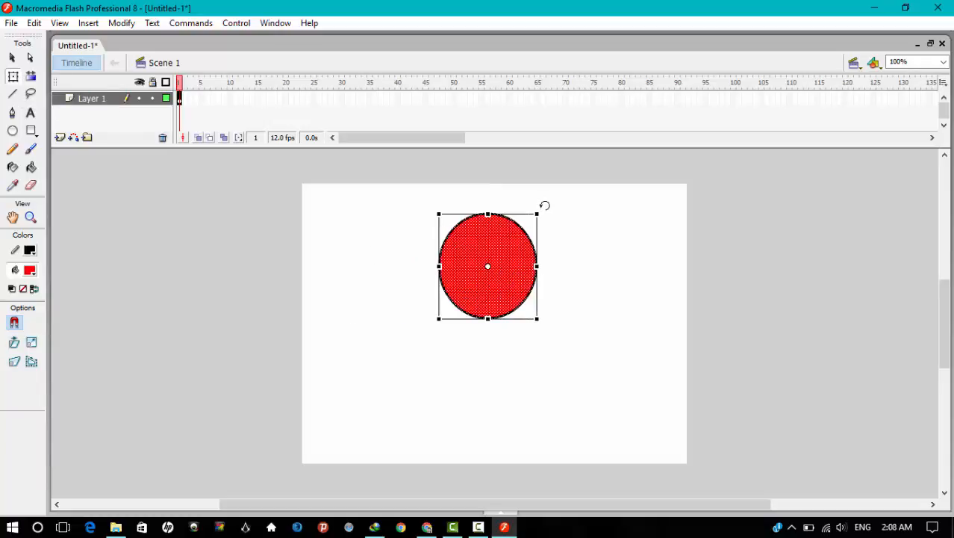
Rotate the selected circle by about 45 degrees and stretch it diagonally toward the lower left into a long ellipse.
drag(545, 212, 469, 256)
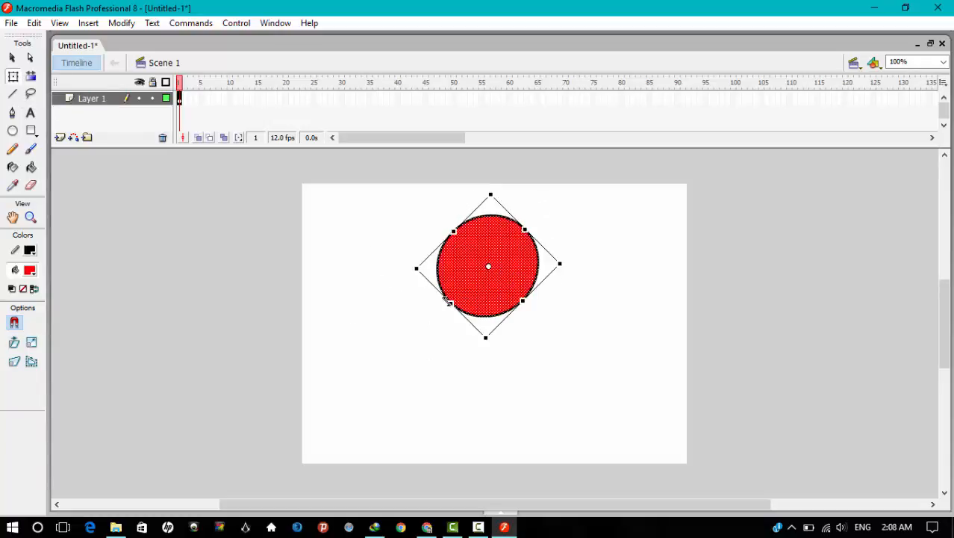
drag(452, 304, 375, 379)
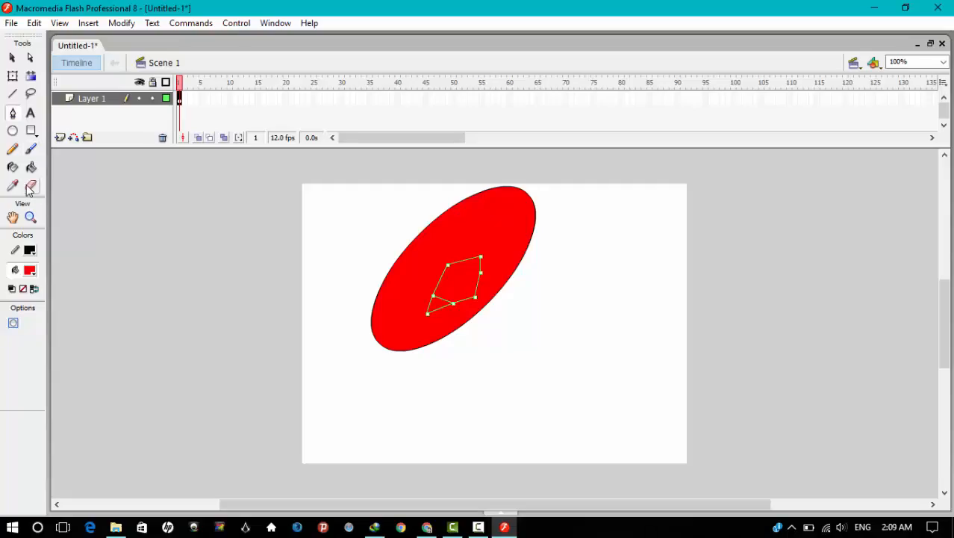
Erase the area around the pen-drawn outline inside the ellipse and refill the hole with red using the Paint Bucket.
click(30, 185)
mouse_move(467, 279)
mouse_down()
mouse_move(444, 278)
mouse_move(431, 306)
mouse_move(453, 305)
mouse_move(468, 283)
mouse_move(444, 280)
mouse_move(473, 279)
mouse_up()
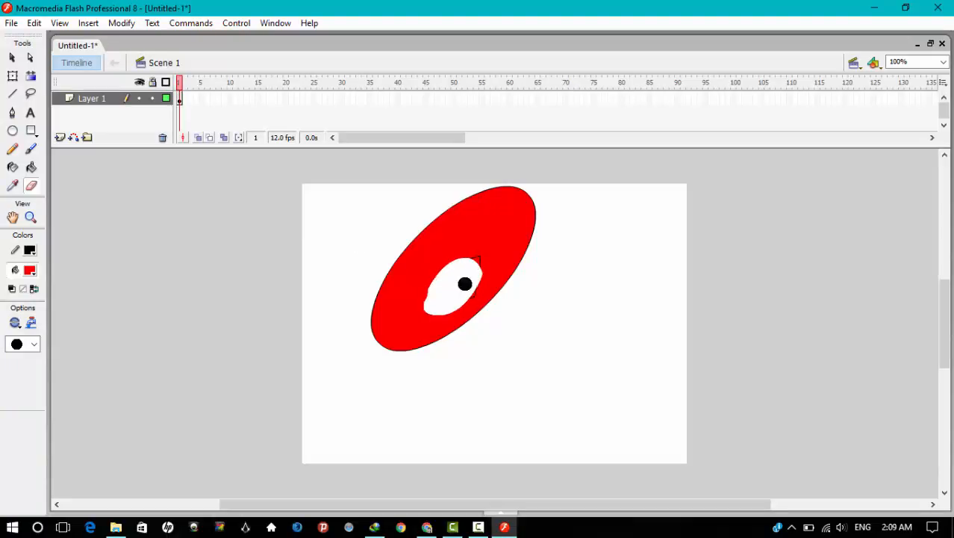
click(31, 167)
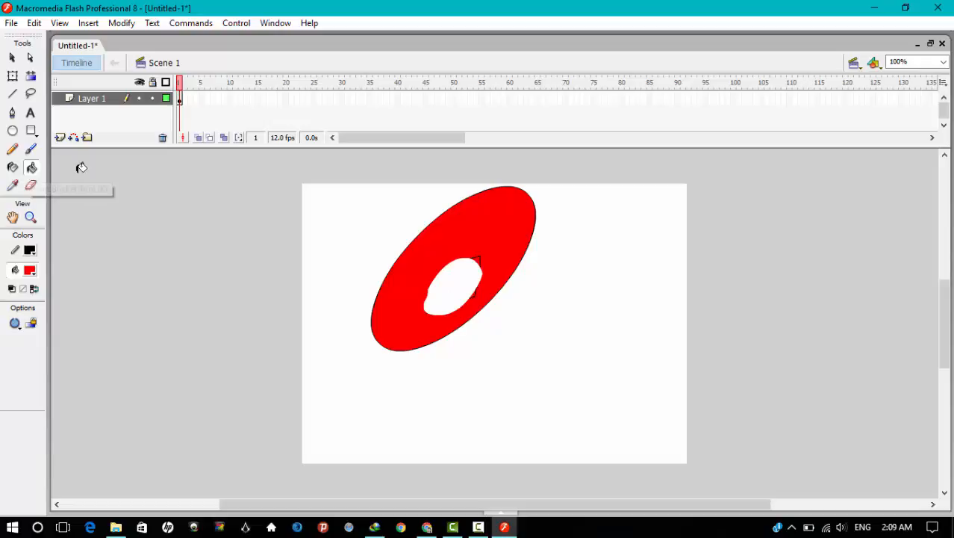
click(460, 275)
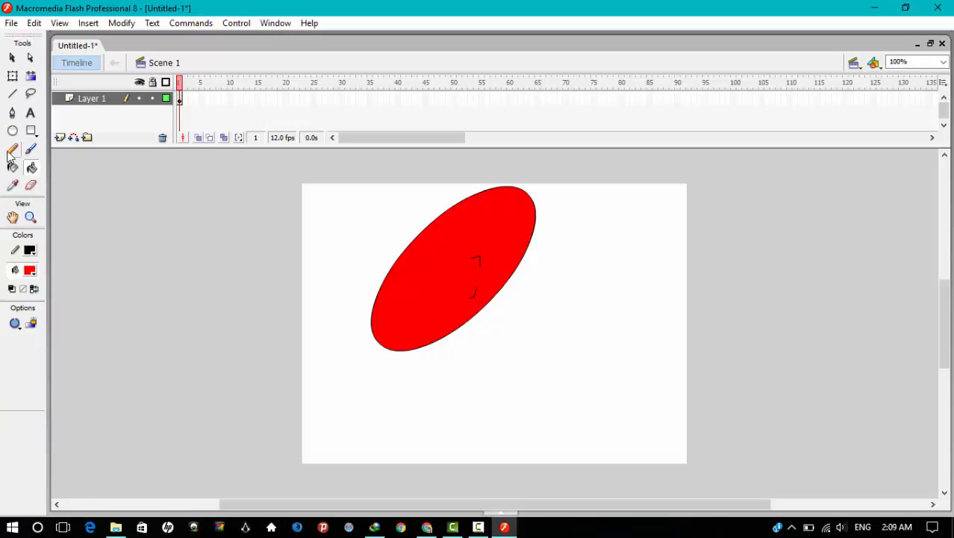
Paint over the leftover black line fragments inside the ellipse with the Brush tool in red.
click(31, 151)
click(32, 170)
click(31, 152)
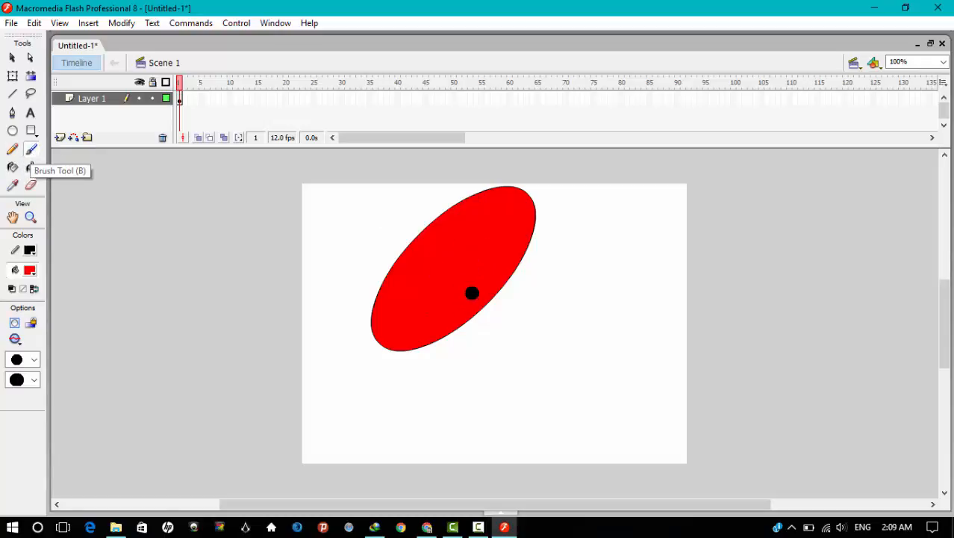
click(12, 149)
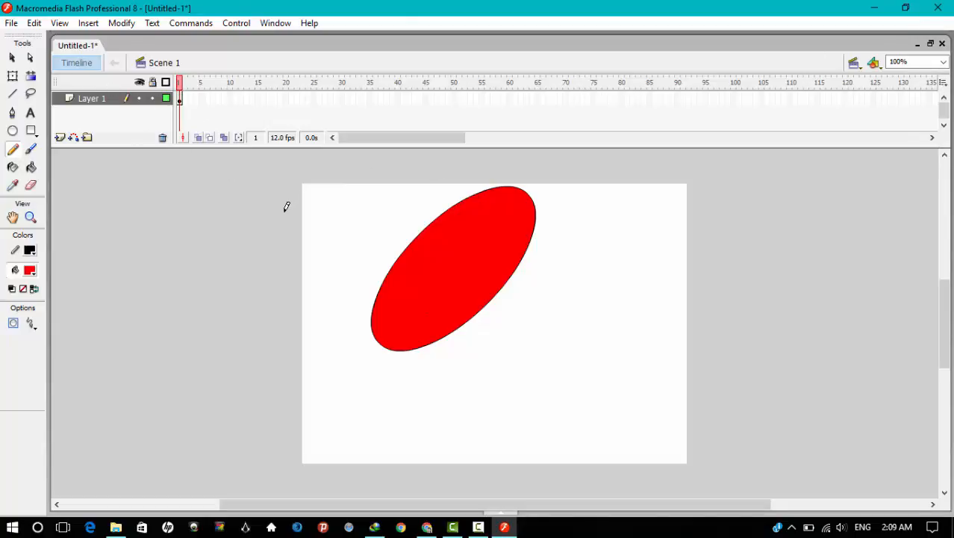
Undo all the drawing and transform edits back to an empty stage.
key(ctrl+z)
key(ctrl+z)
key(ctrl+z)
key(ctrl+z)
key(ctrl+z)
key(ctrl+z)
key(ctrl+z)
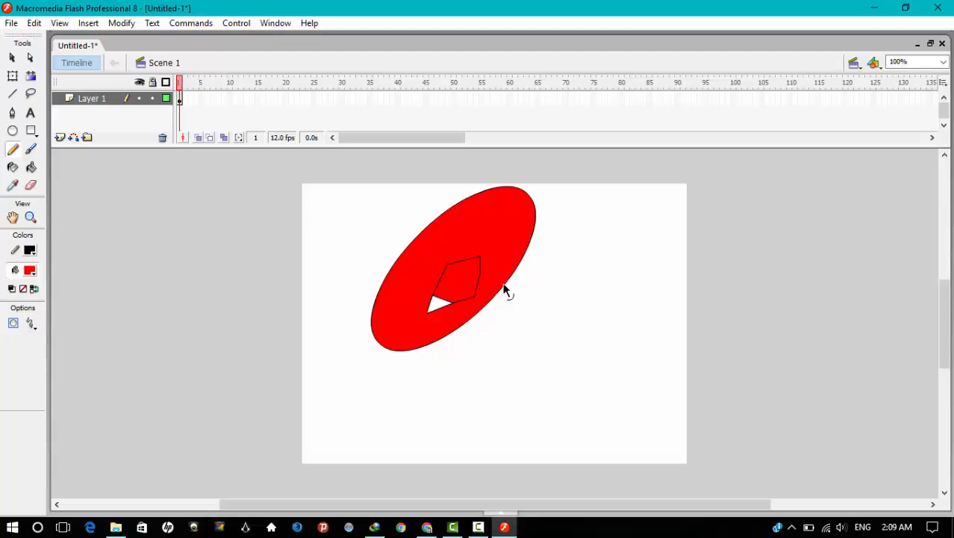
key(ctrl+z)
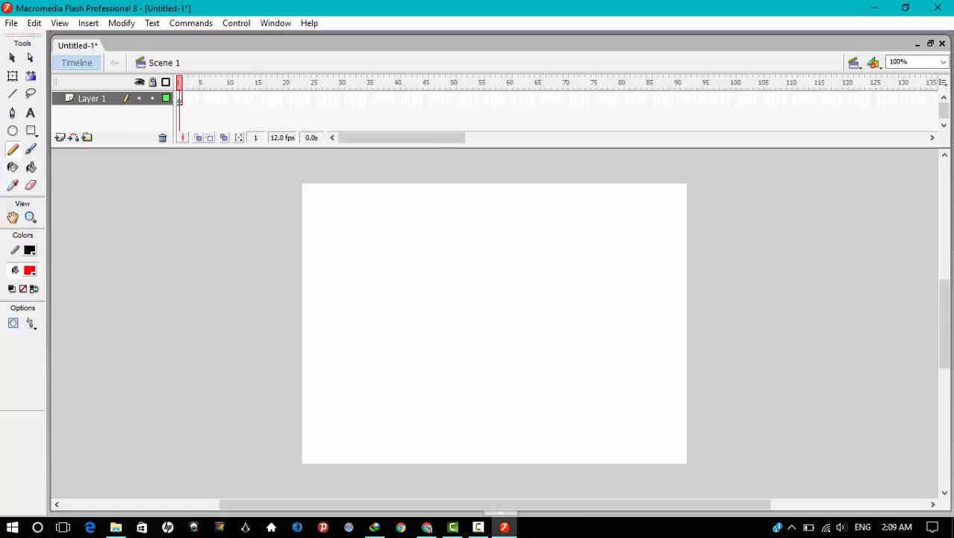
Draw a red oval with a black outline in the upper-left part of the stage on frame 1 of Layer 1.
click(180, 102)
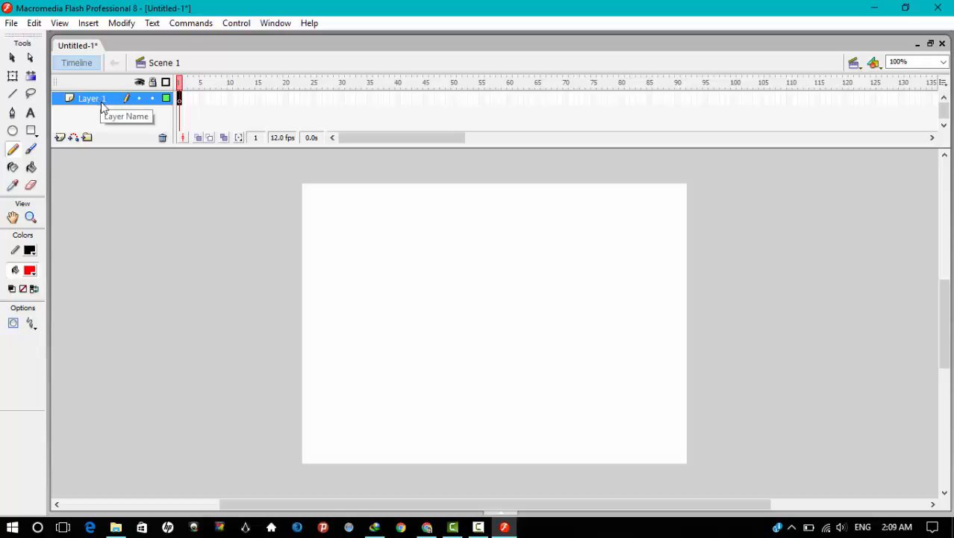
click(12, 132)
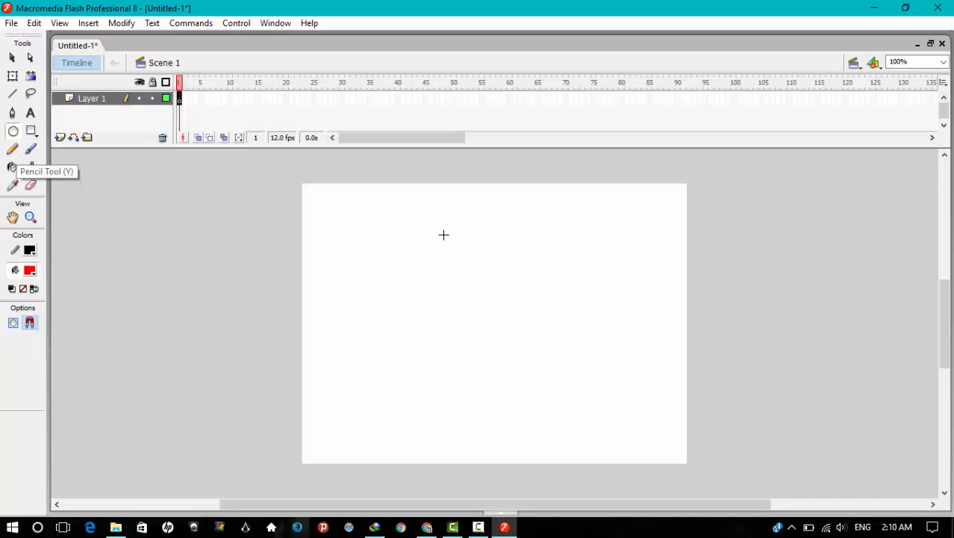
drag(380, 223, 437, 295)
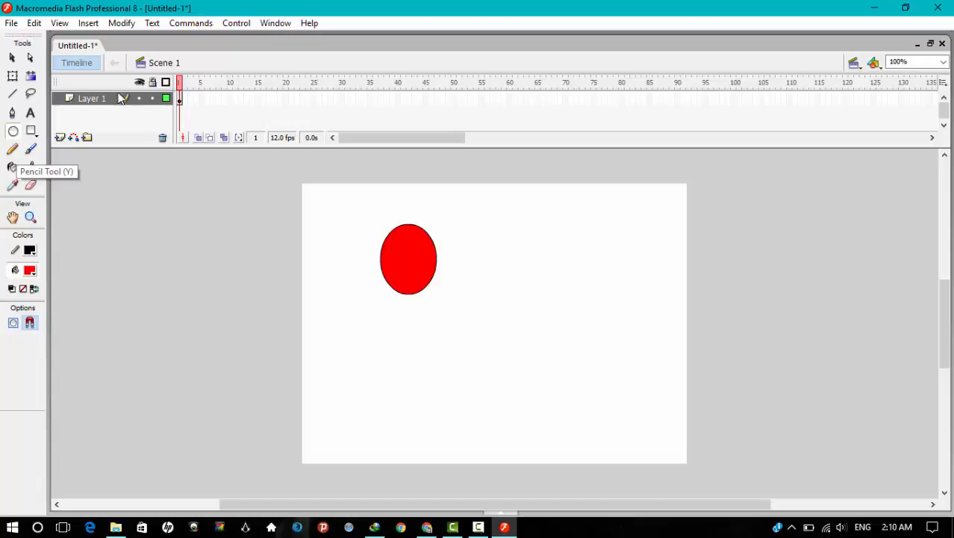
Insert a keyframe at frame 20 of Layer 1.
click(179, 101)
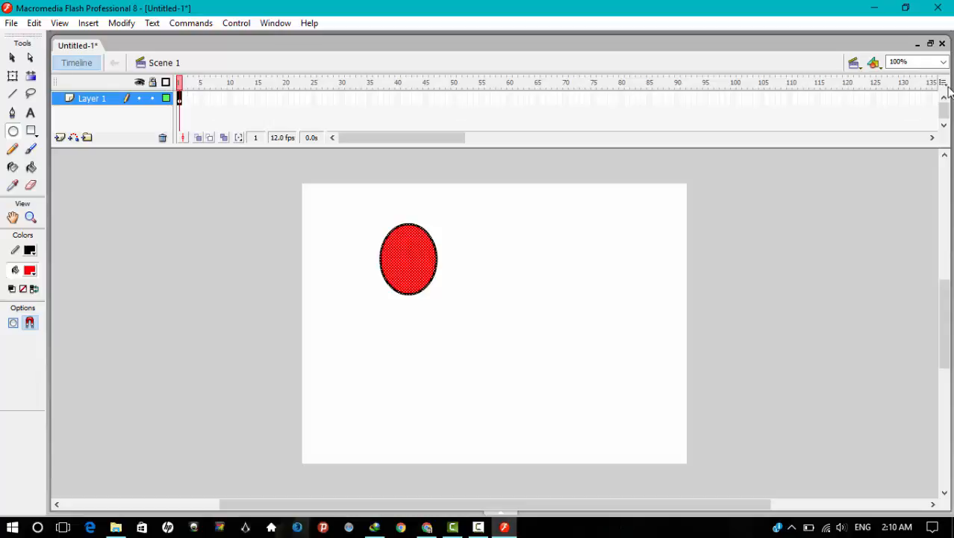
drag(365, 140, 260, 94)
right_click(289, 100)
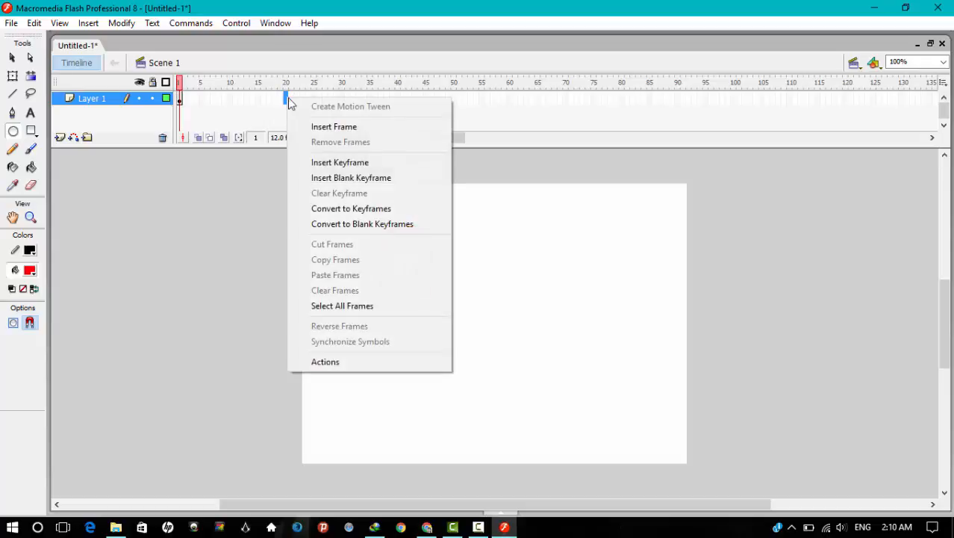
click(341, 163)
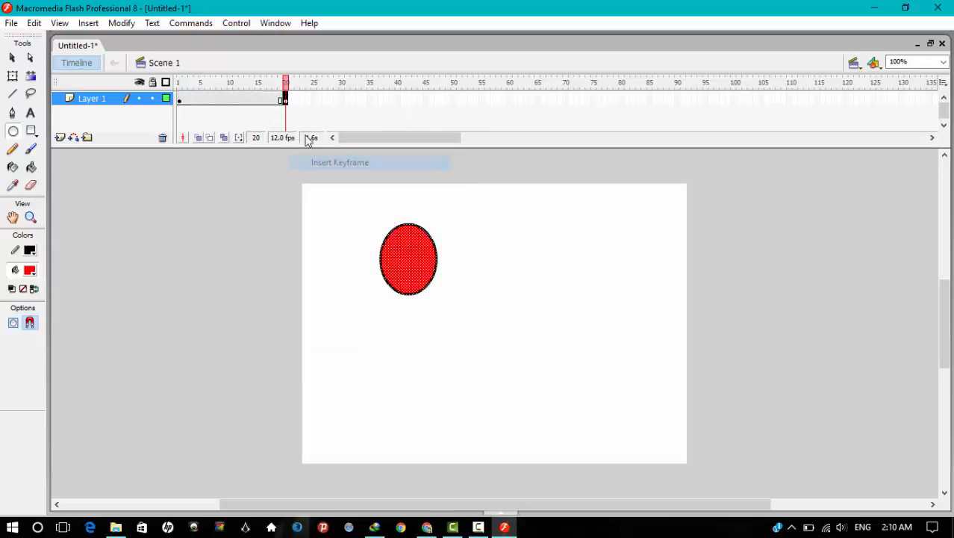
Replace the oval in the frame 20 keyframe with a tall rectangle near the stage's right edge.
click(239, 101)
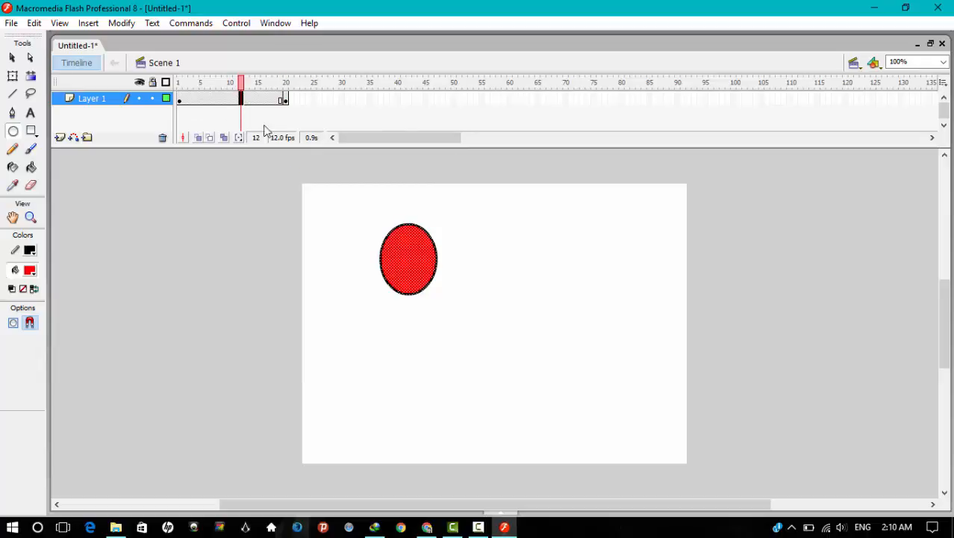
click(284, 101)
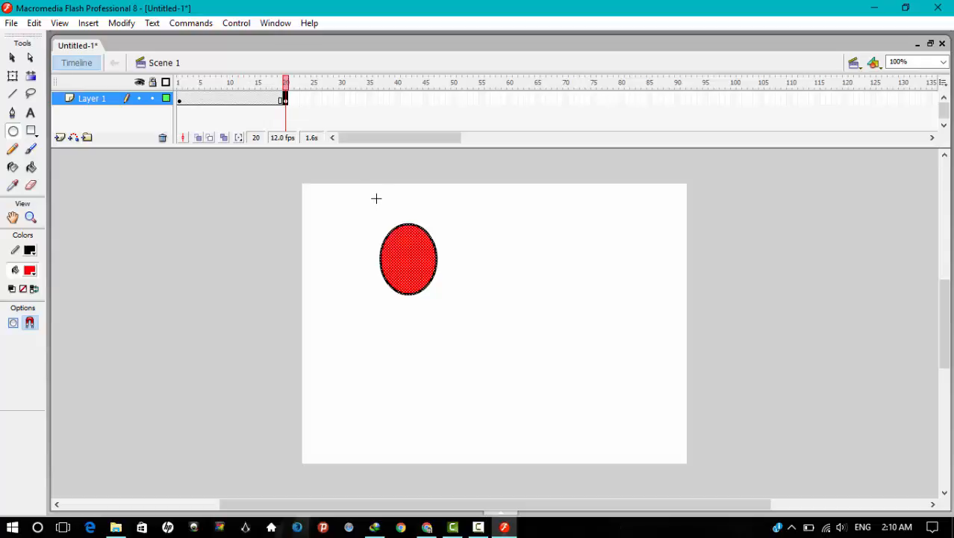
key(Delete)
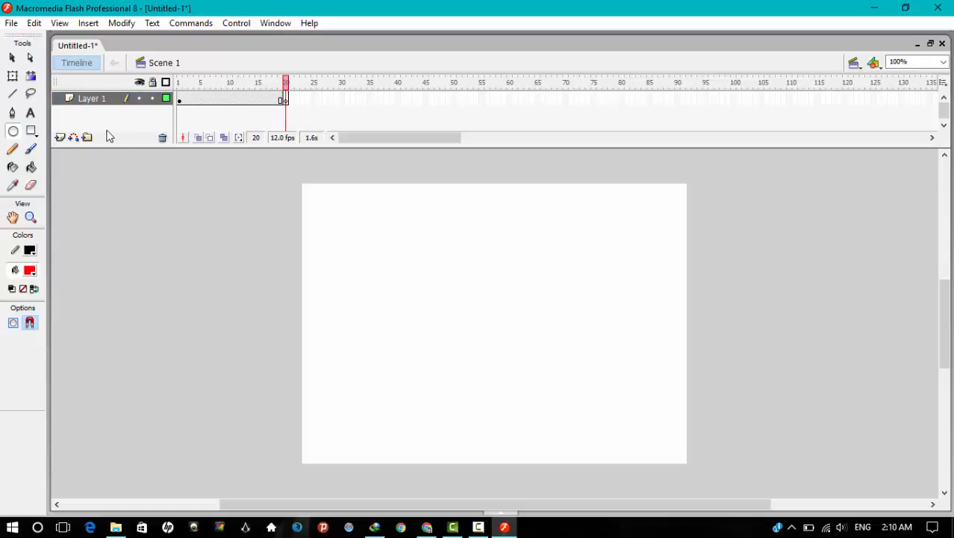
click(33, 132)
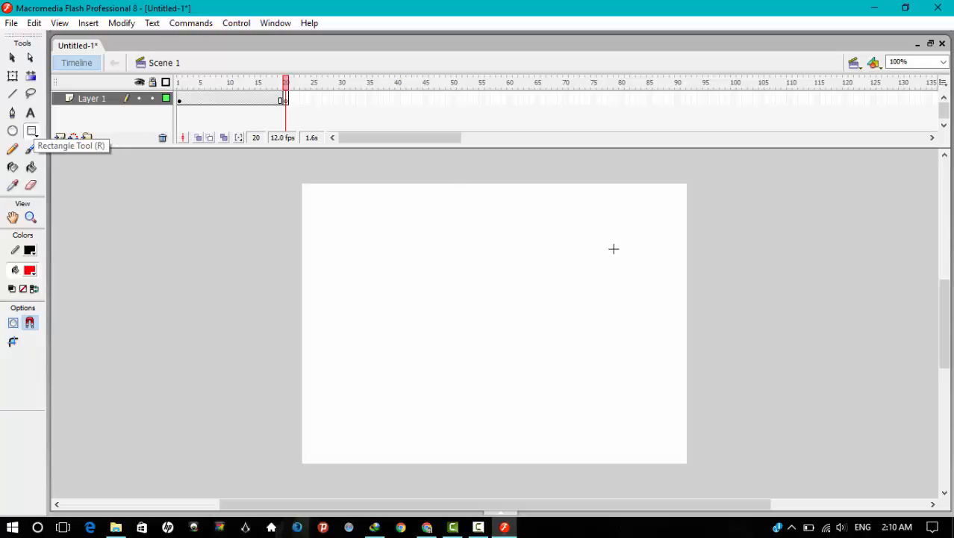
drag(607, 229, 653, 315)
Create a motion tween between frames 1 and 20 of Layer 1 and preview it by testing the movie.
click(240, 97)
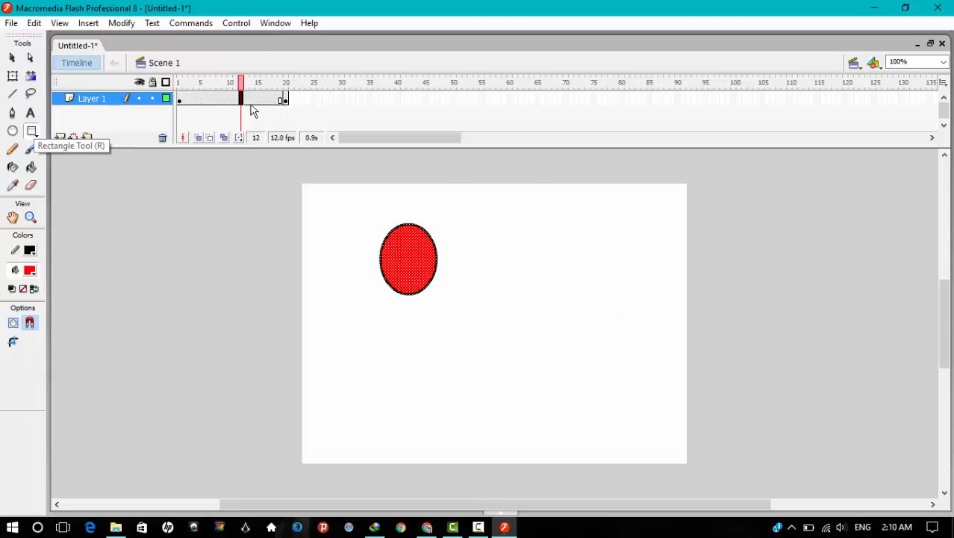
right_click(248, 101)
click(301, 109)
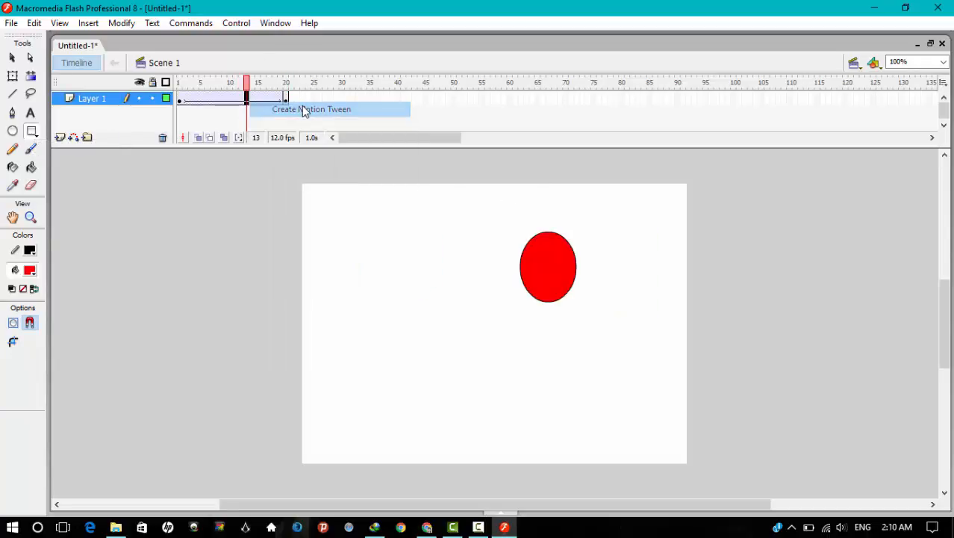
key(ctrl+Return)
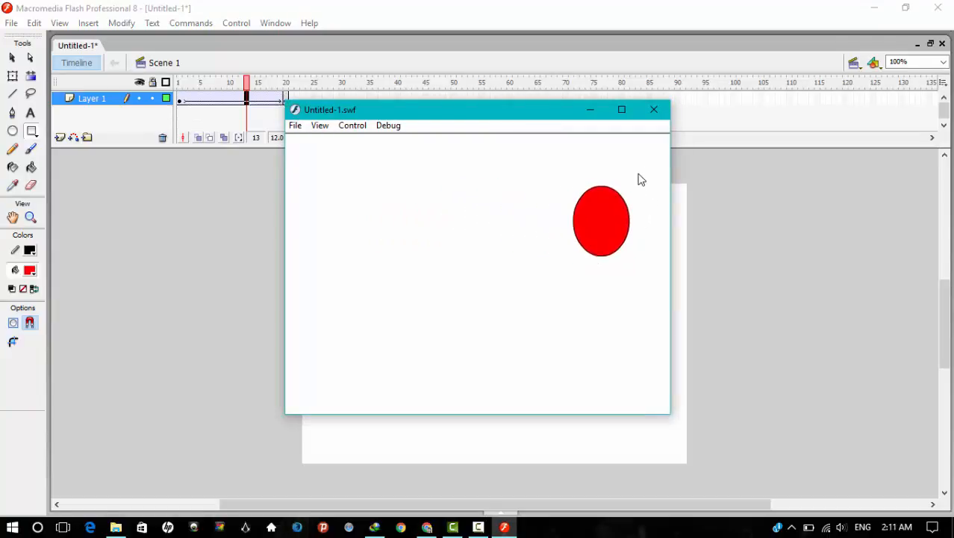
click(655, 110)
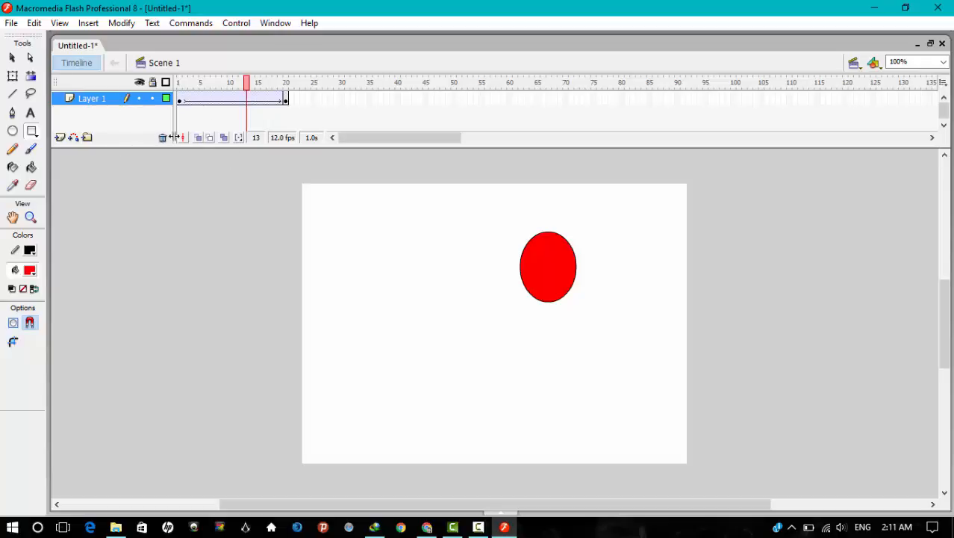
Hide and lock Layer 1, and then unlock it and show it again.
click(102, 100)
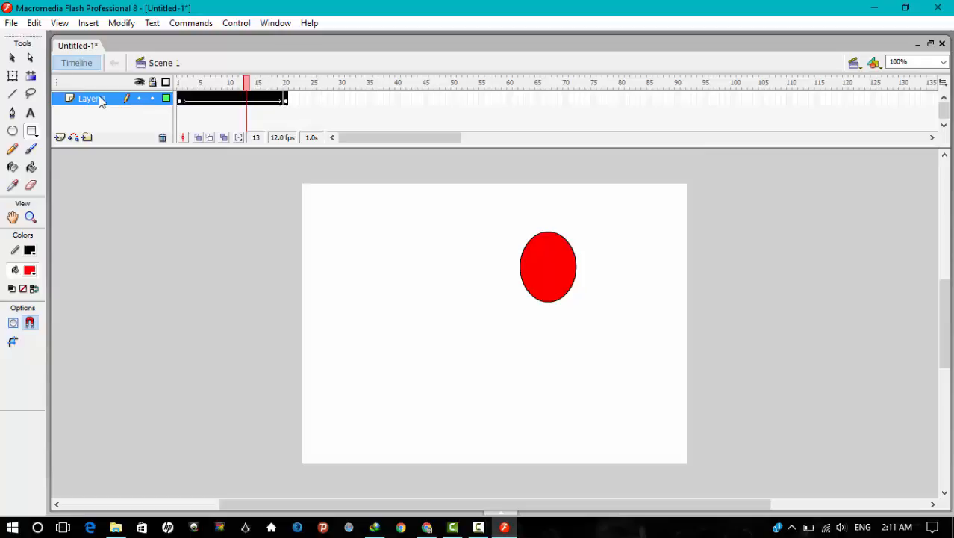
click(160, 138)
click(140, 83)
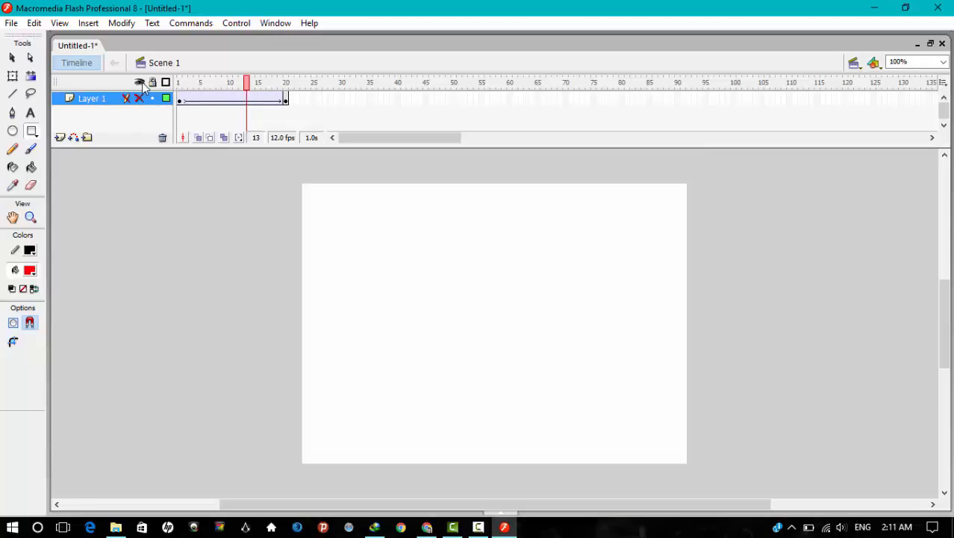
click(152, 83)
click(153, 99)
click(139, 99)
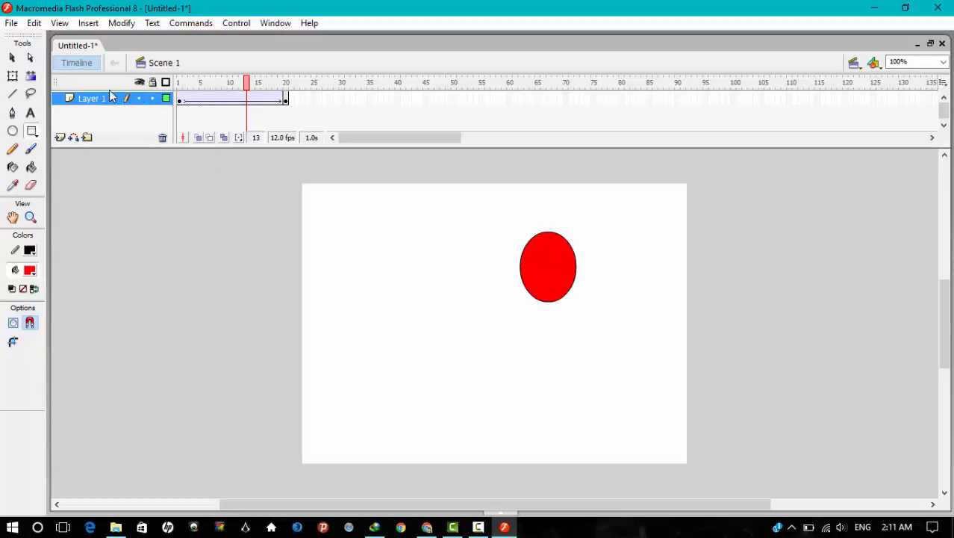
Insert a new layer above Layer 1.
right_click(115, 99)
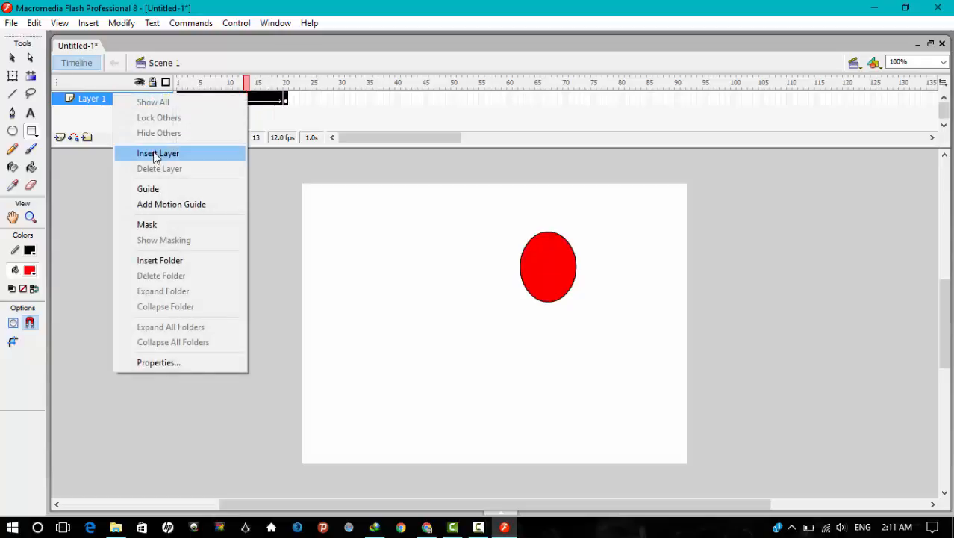
click(156, 153)
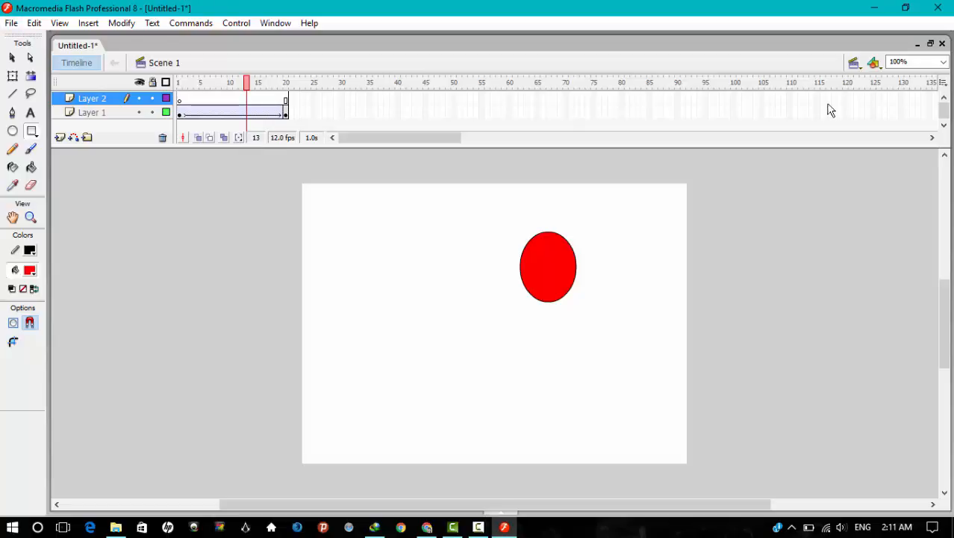
Open the document's Library and move it clear of the stage.
click(88, 23)
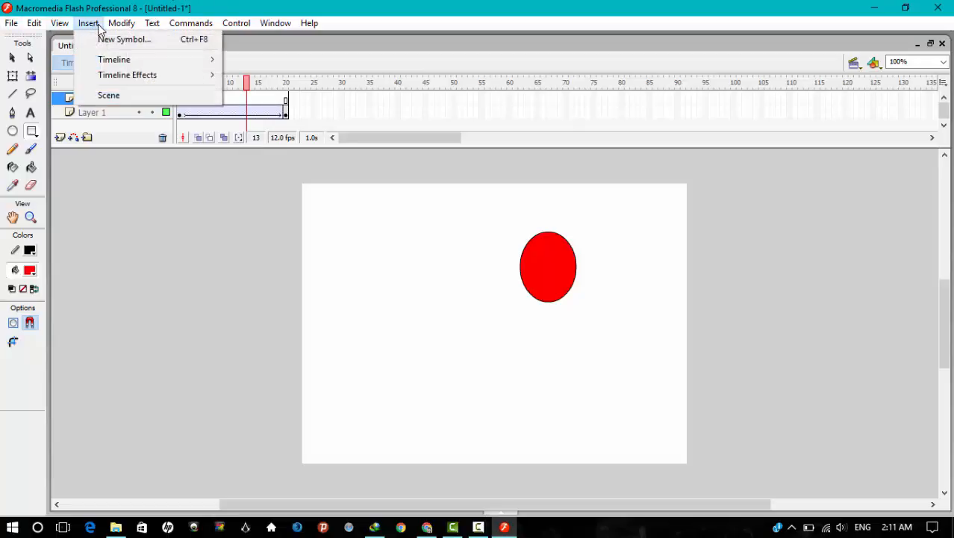
mouse_move(64, 30)
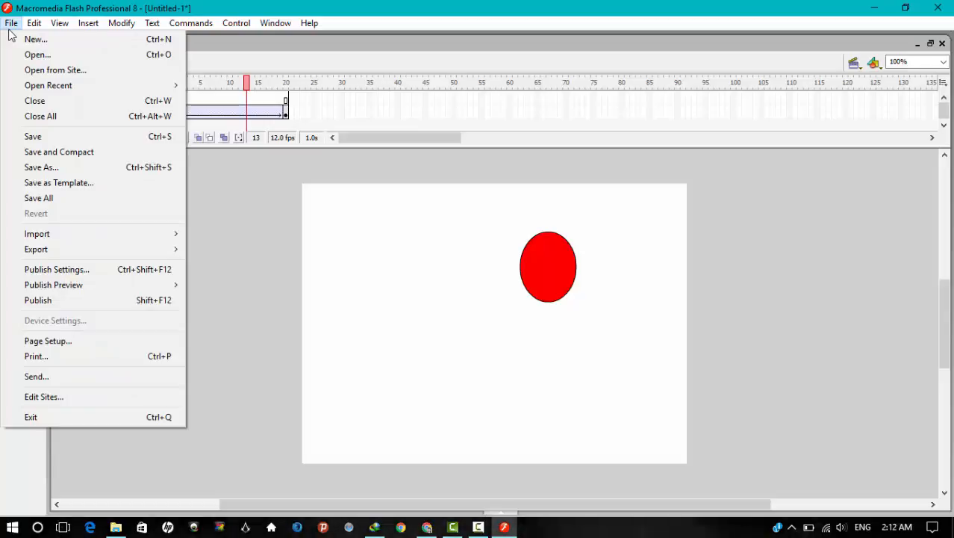
click(11, 23)
click(121, 23)
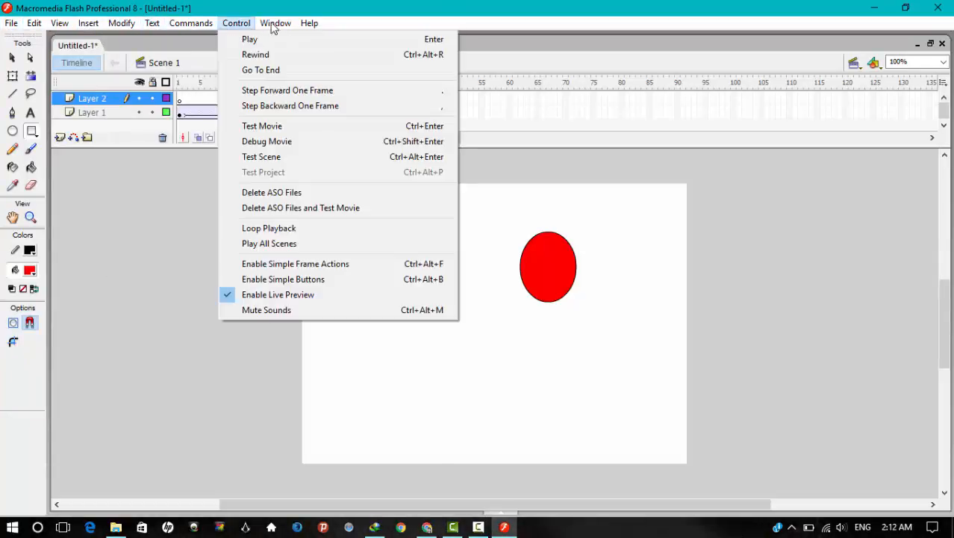
mouse_move(277, 27)
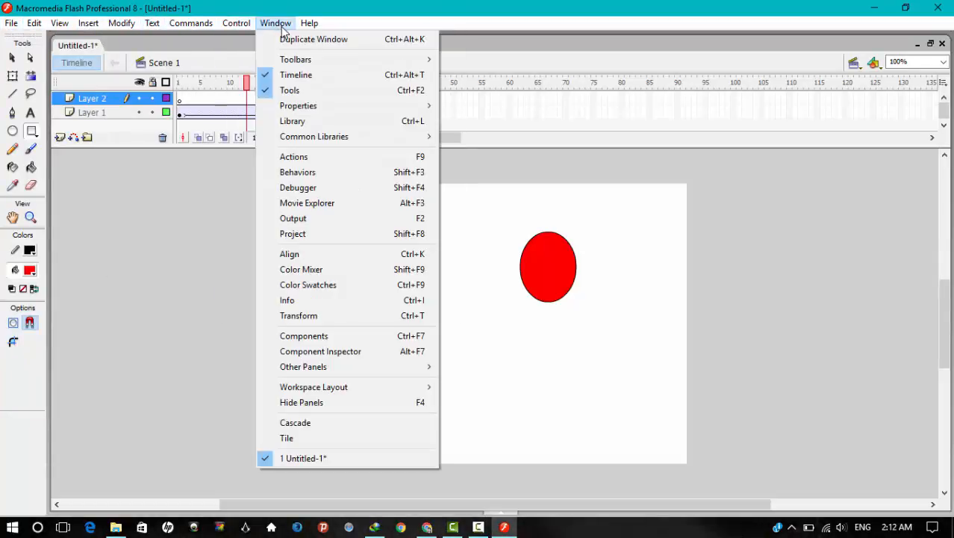
click(288, 121)
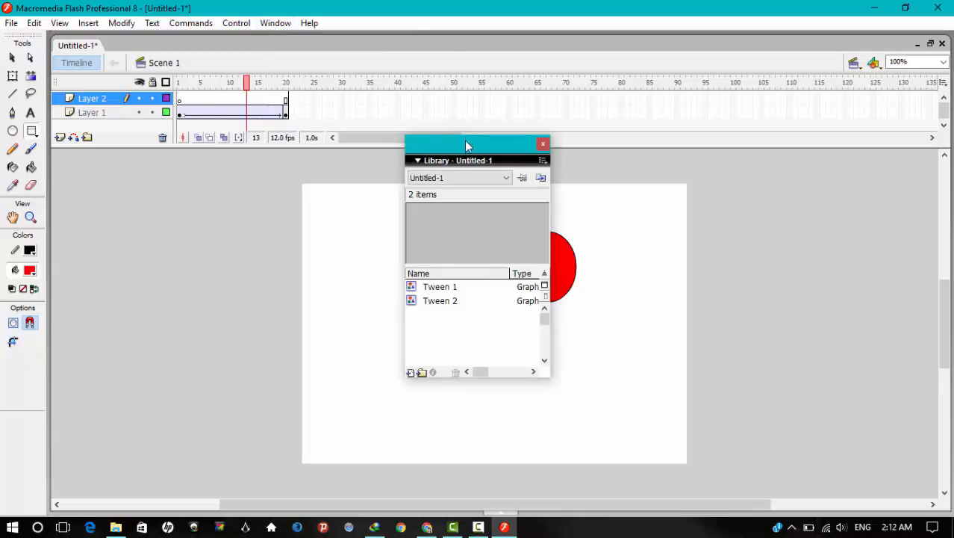
drag(467, 144, 866, 30)
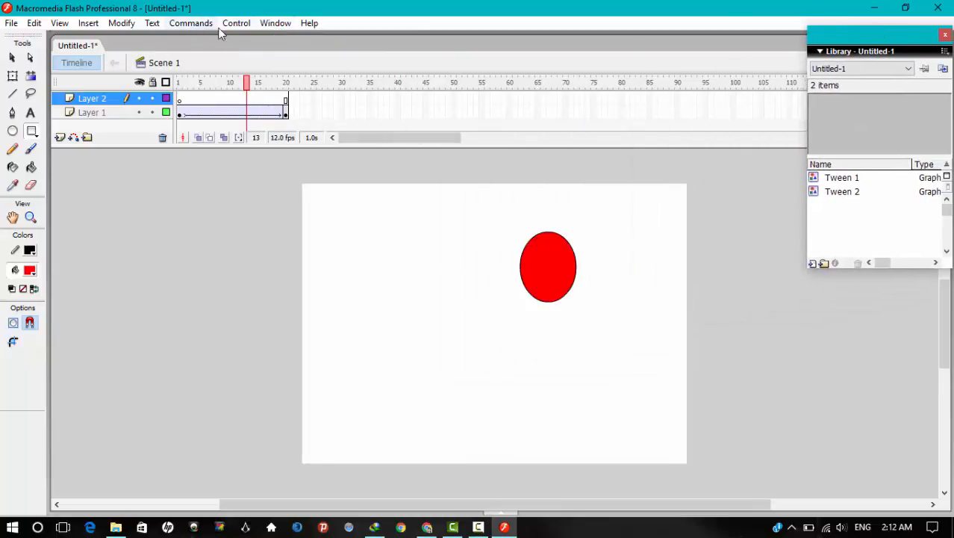
click(272, 23)
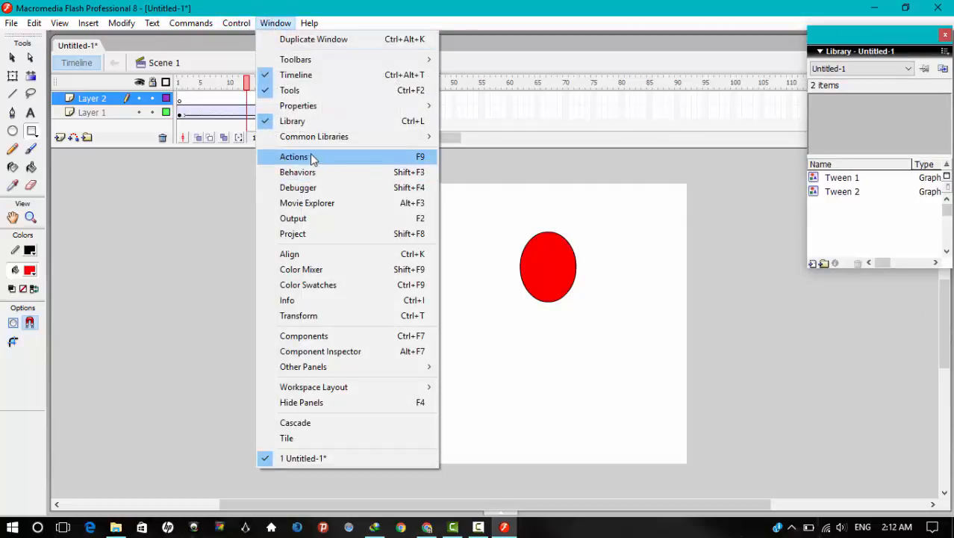
mouse_move(305, 142)
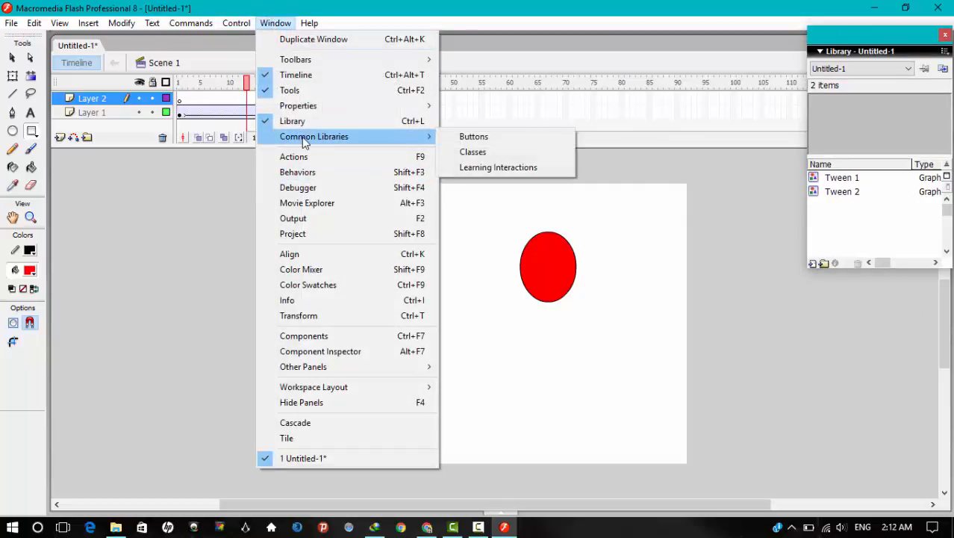
mouse_move(333, 105)
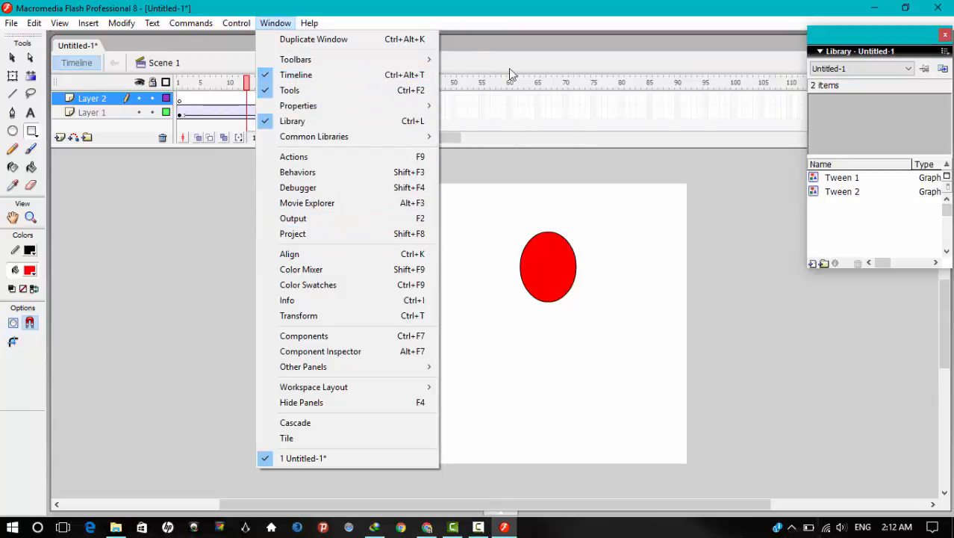
Extend the Library panel to nearly the full window height and preview the Tween 1 and Tween 2 symbols in it.
mouse_move(871, 42)
mouse_down()
mouse_move(871, 16)
mouse_move(869, 25)
mouse_up()
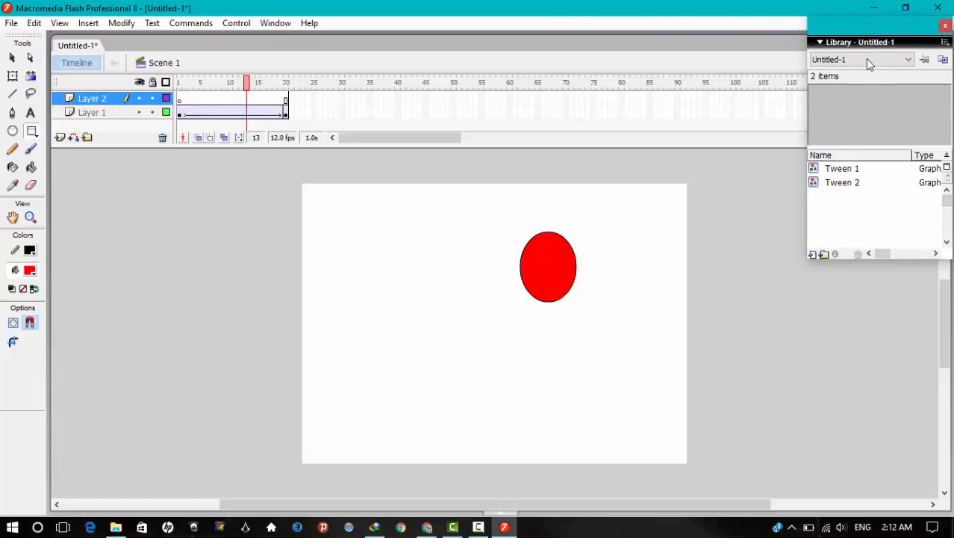
drag(906, 258, 892, 510)
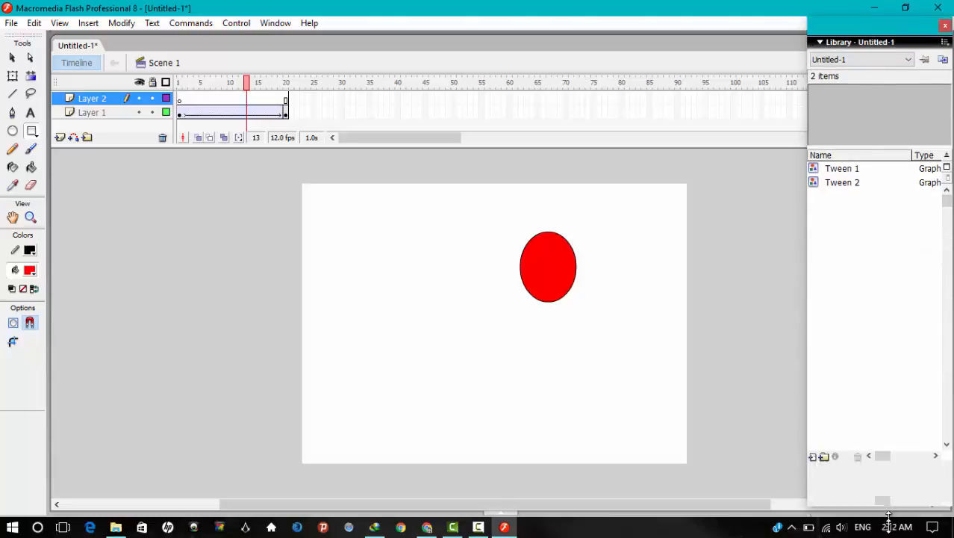
click(861, 170)
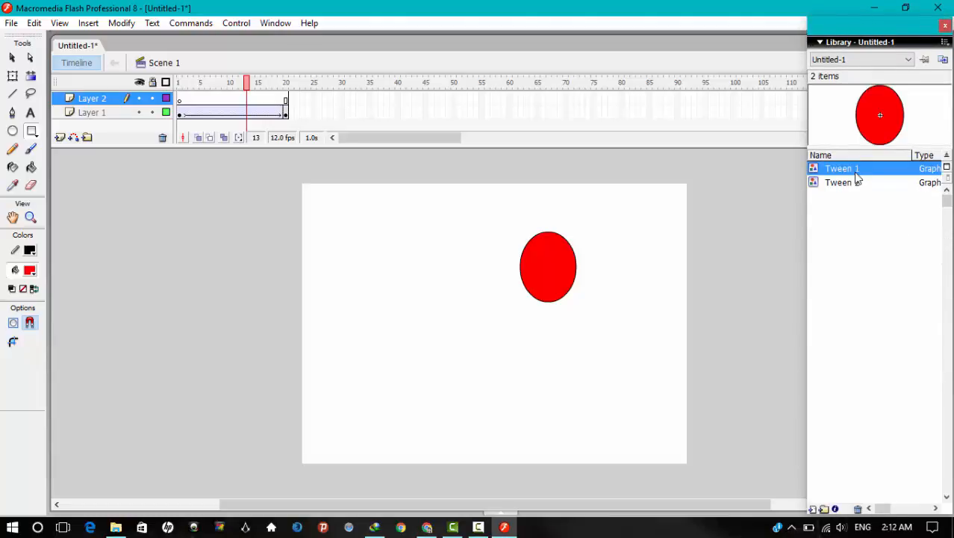
click(858, 187)
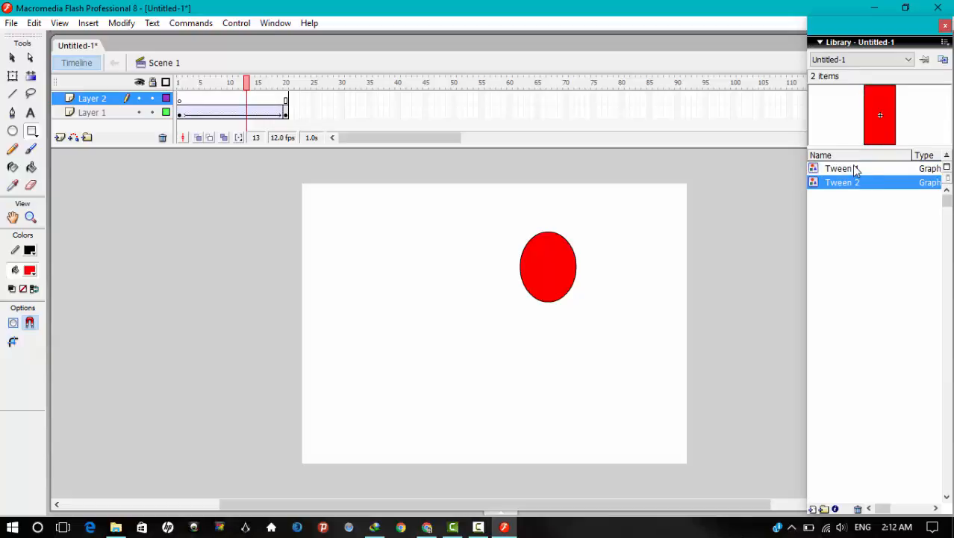
click(857, 171)
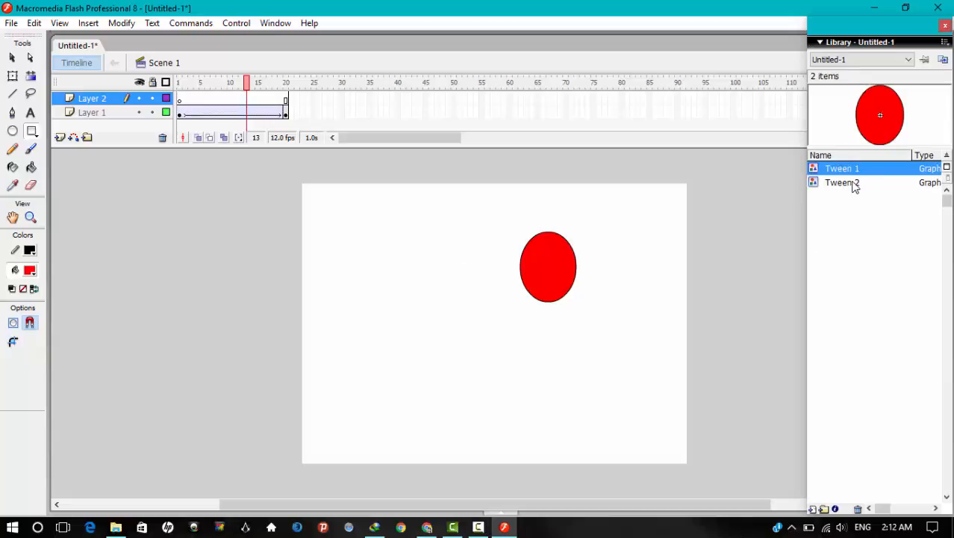
click(855, 186)
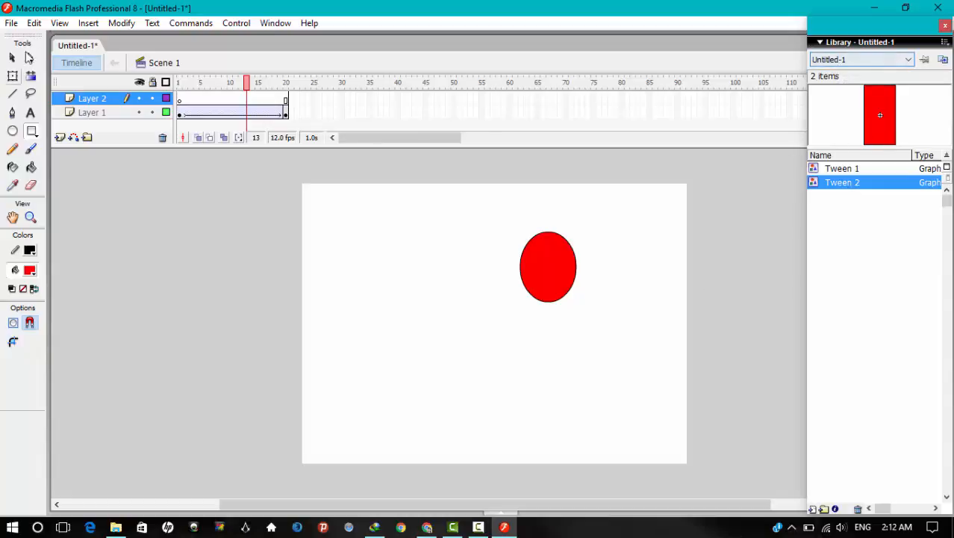
click(9, 23)
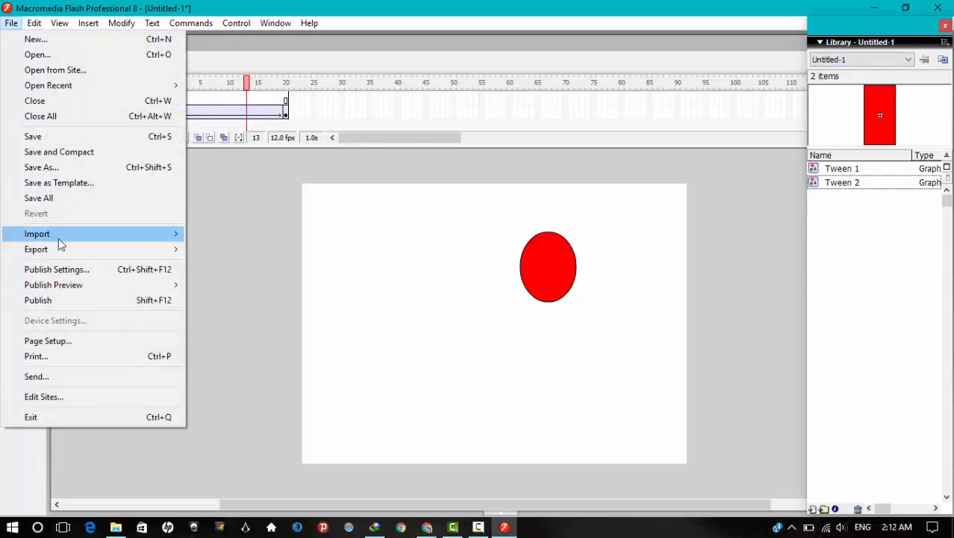
mouse_move(120, 235)
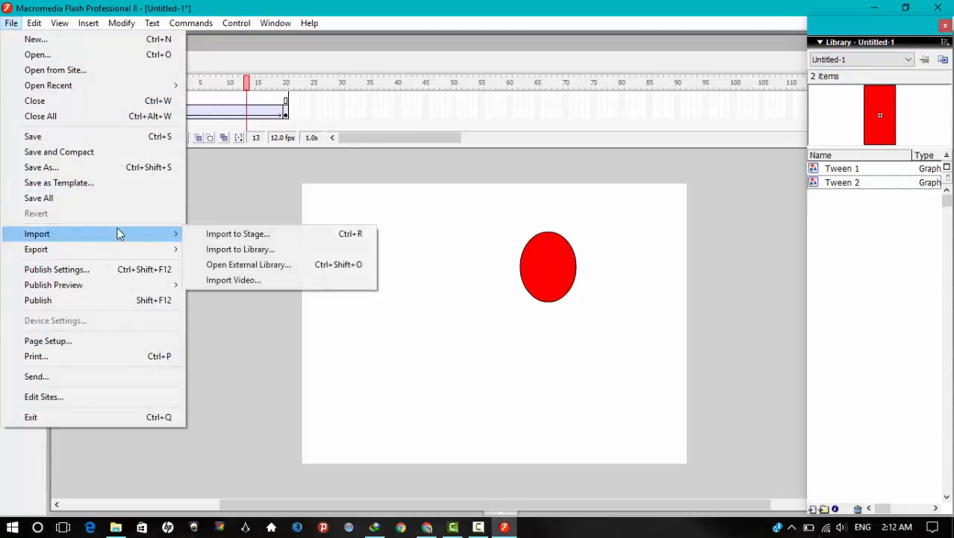
click(271, 238)
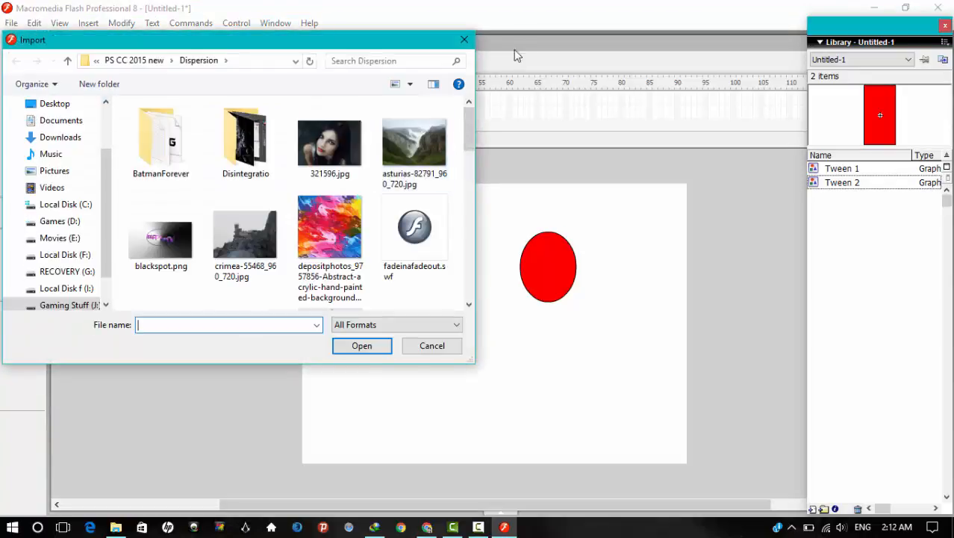
click(464, 39)
Import the image 321596.jpg from the Dispersion folder into the document's Library.
click(12, 23)
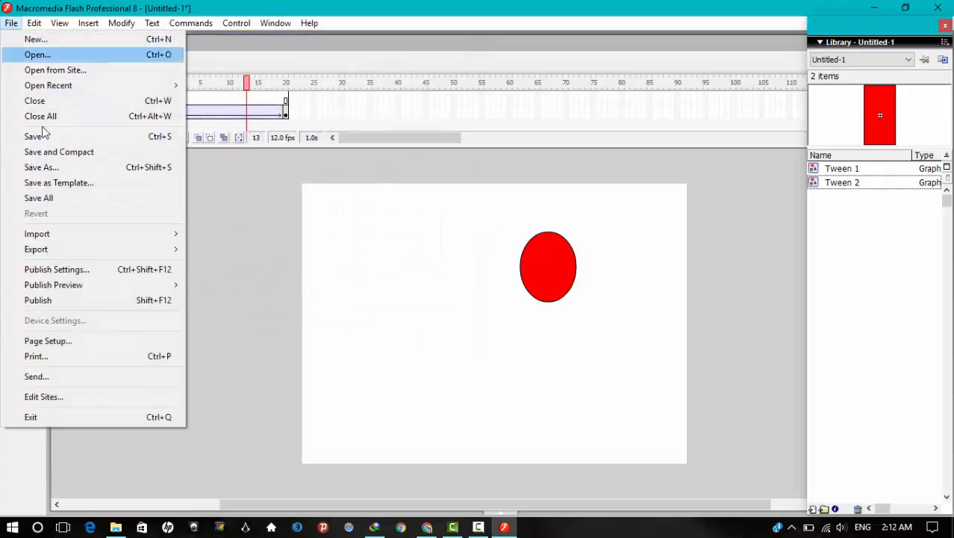
mouse_move(66, 236)
click(239, 254)
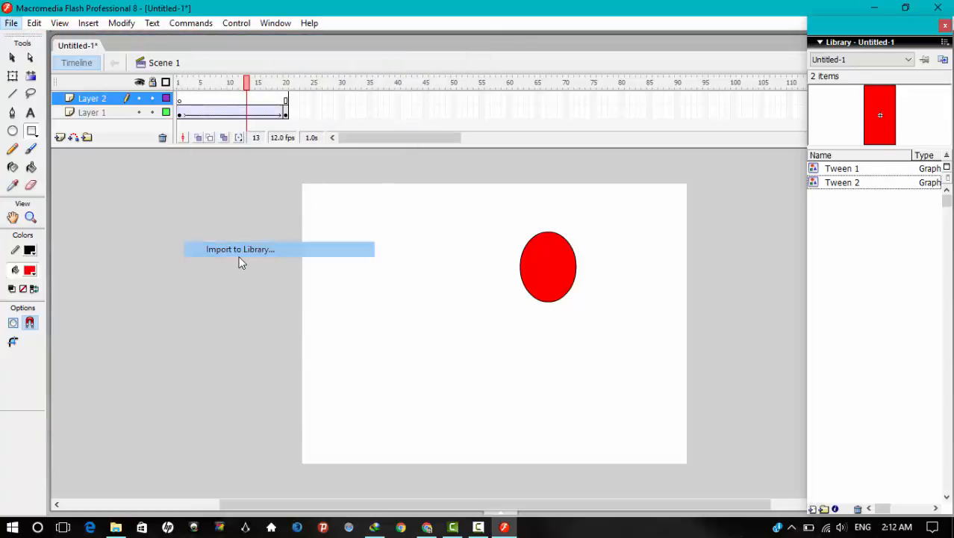
click(351, 174)
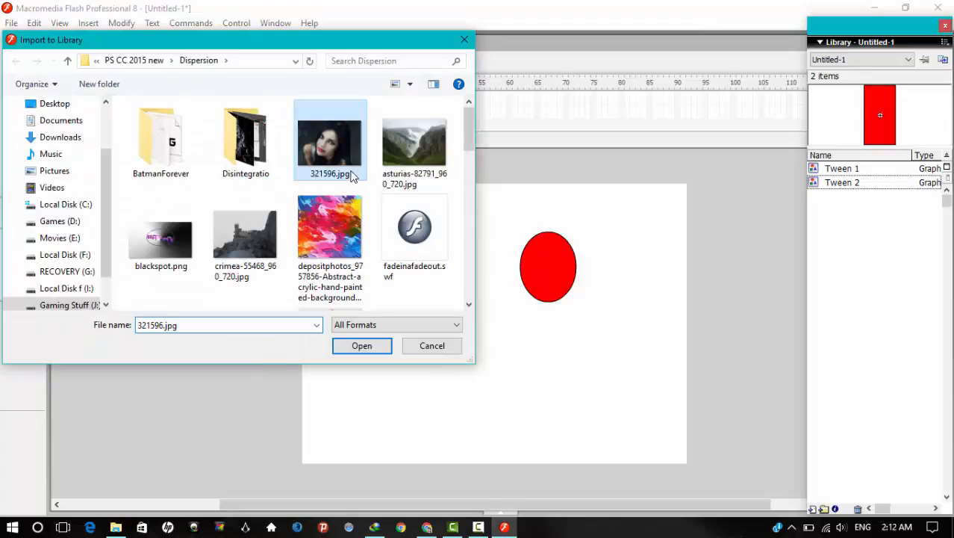
double_click(351, 174)
Place the 321596.jpg bitmap from the Library on the stage in Layer 2 and remove it again.
drag(875, 171, 509, 275)
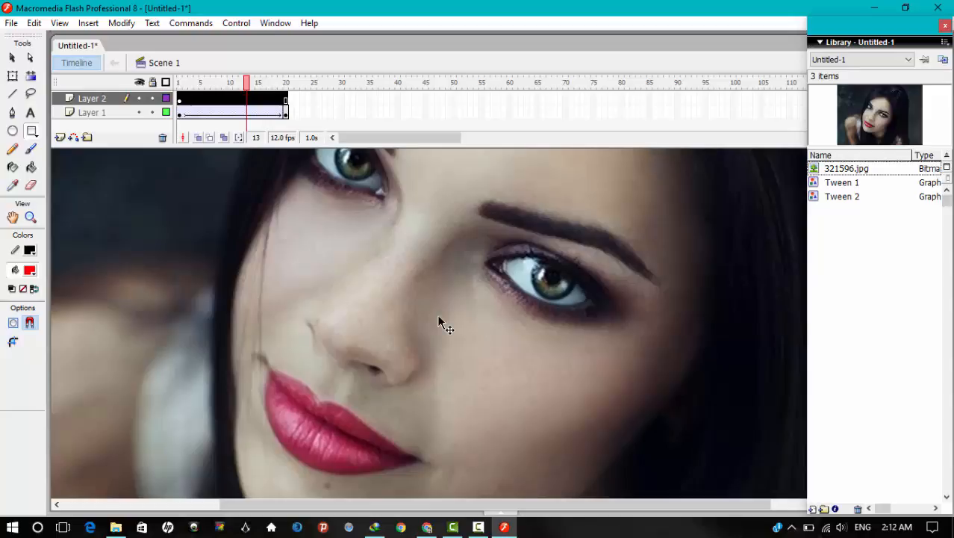
key(Delete)
drag(810, 262, 798, 262)
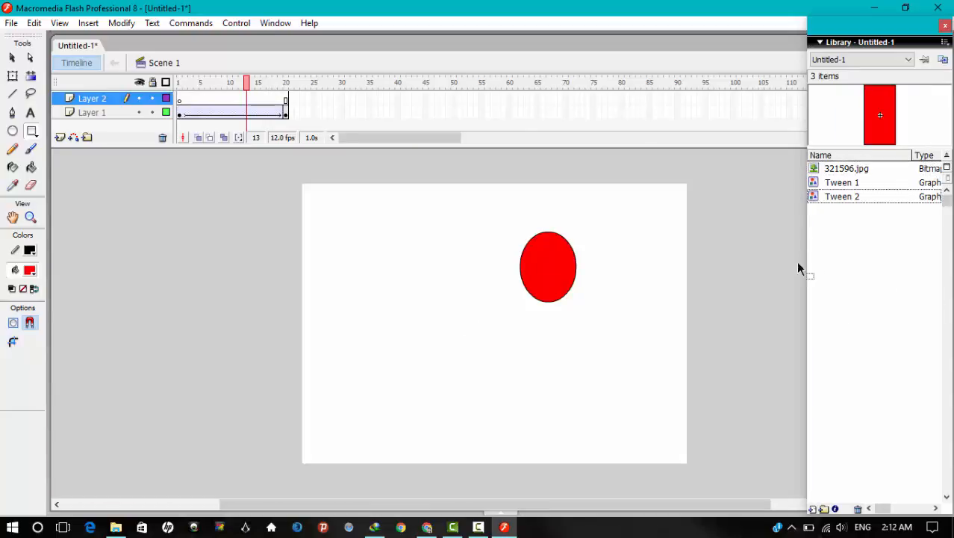
Undo the recent changes, including the image import and the added Layer 2, back to the hidden and locked Layer 1.
key(ctrl+z)
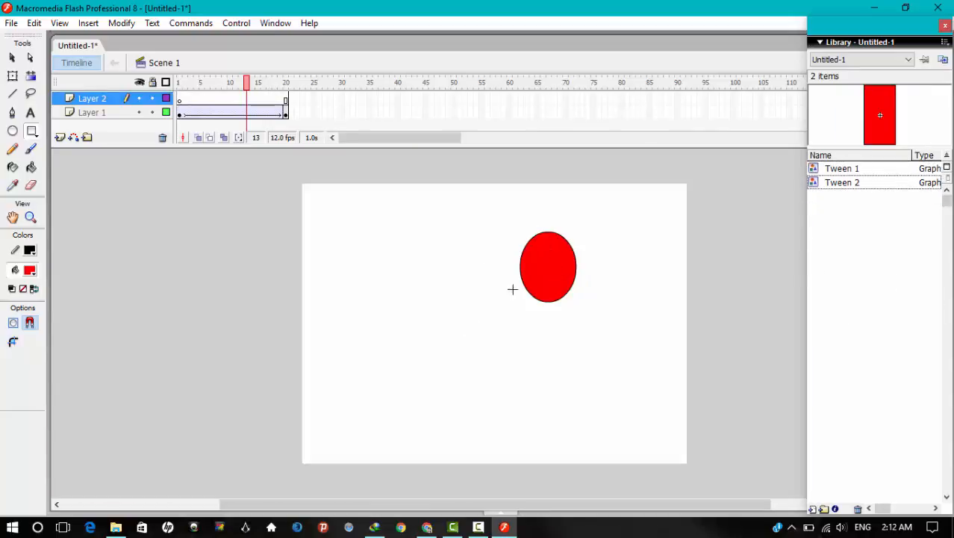
click(557, 275)
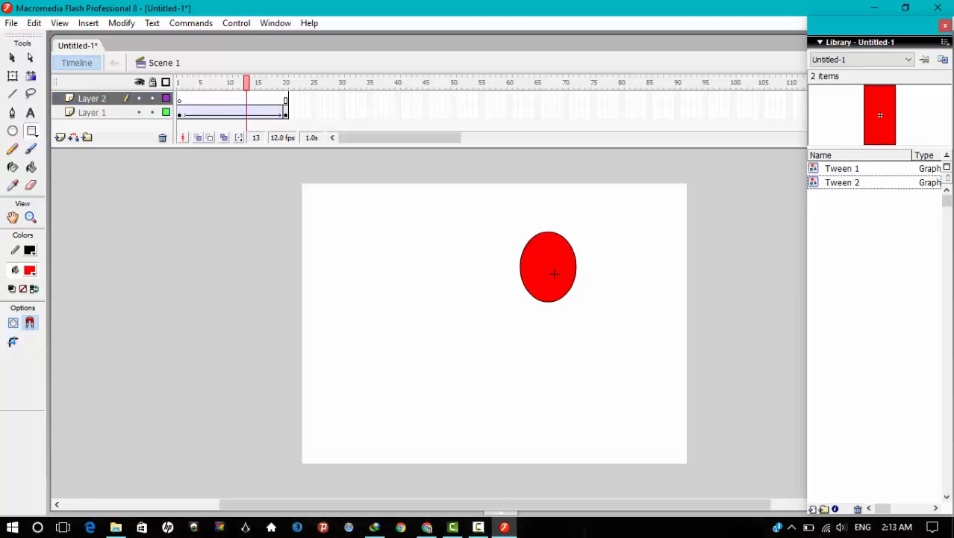
key(ctrl+z)
key(ctrl+z)
key(ctrl+z)
key(ctrl+z)
key(ctrl+z)
key(ctrl+z)
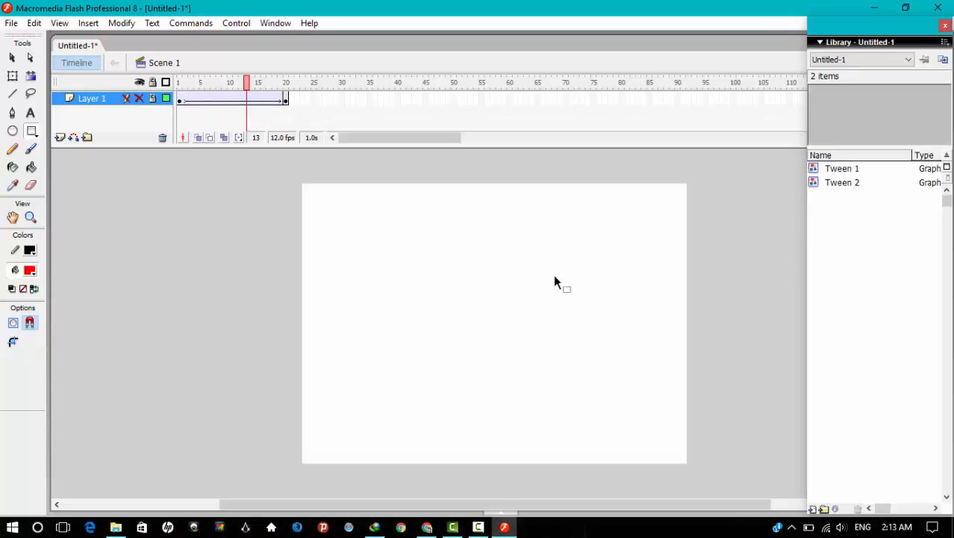